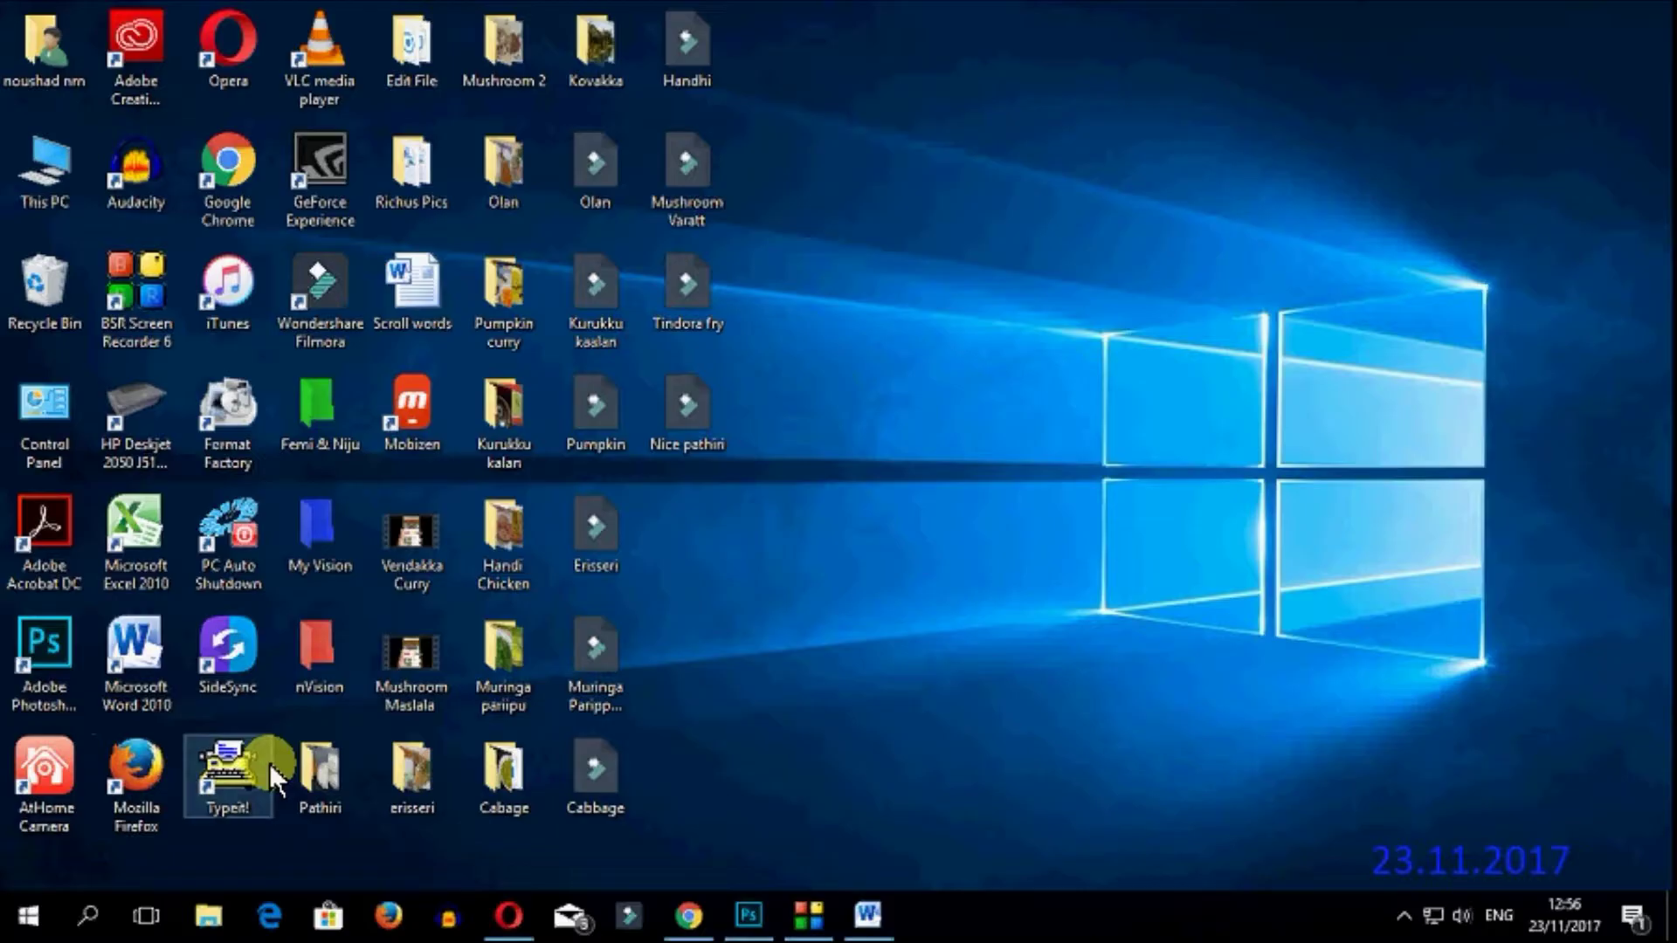
Open and close the Typeit! editor, then download the Malayalam FML Fonts.zip pack.
double_click(250, 767)
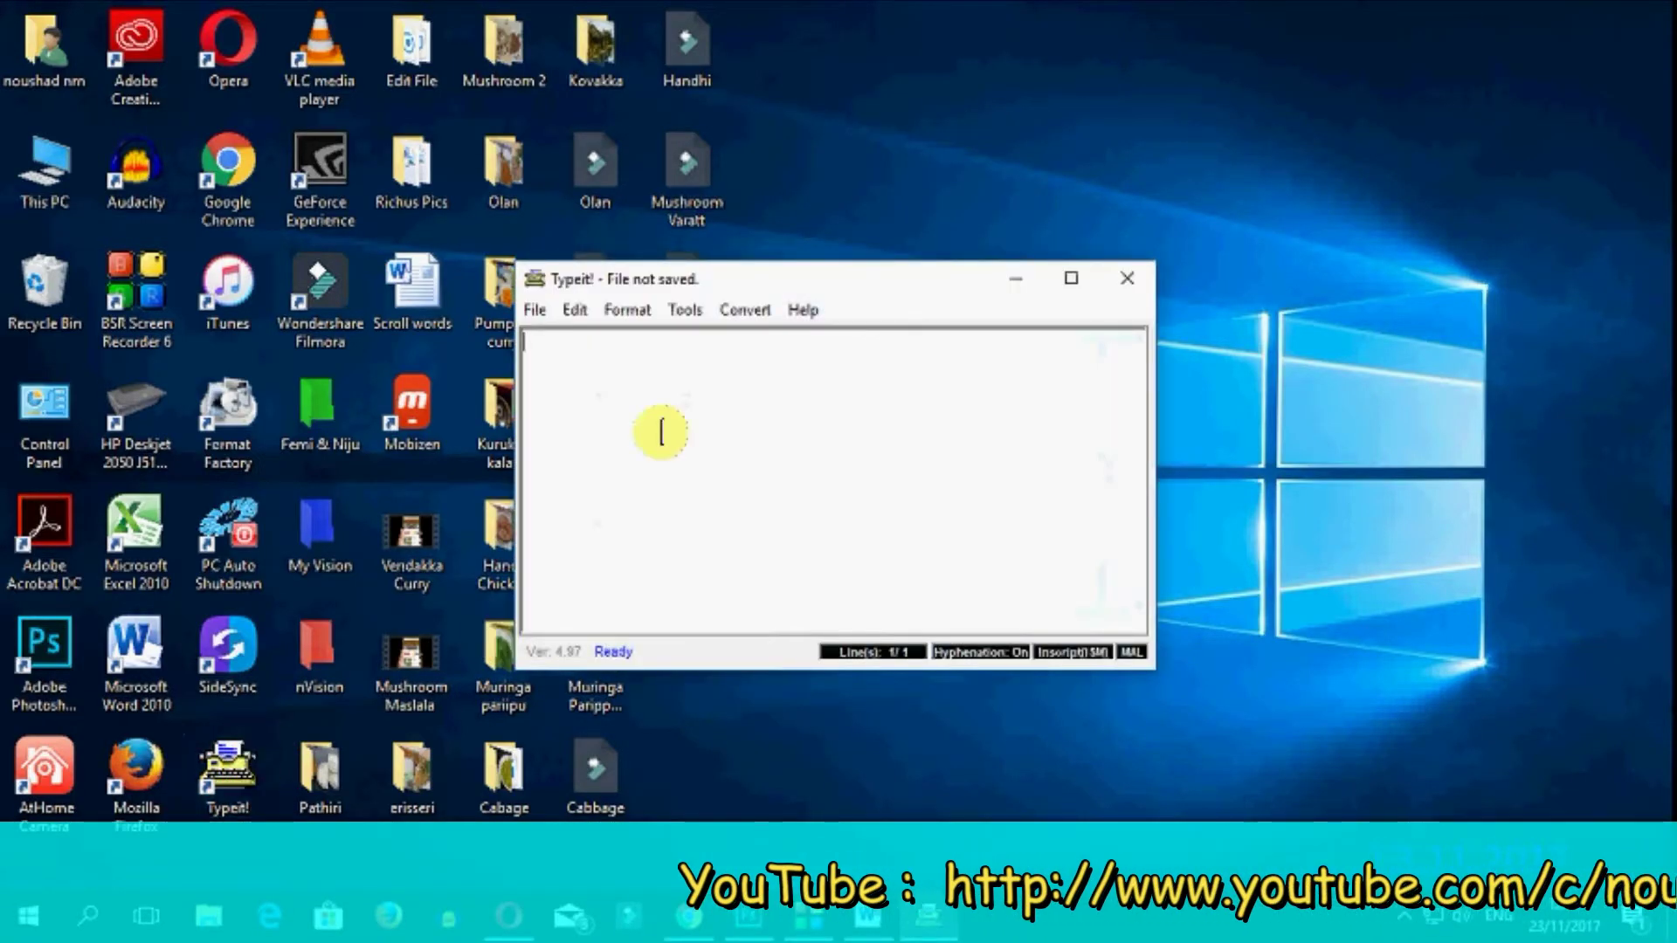
drag(816, 290, 1024, 262)
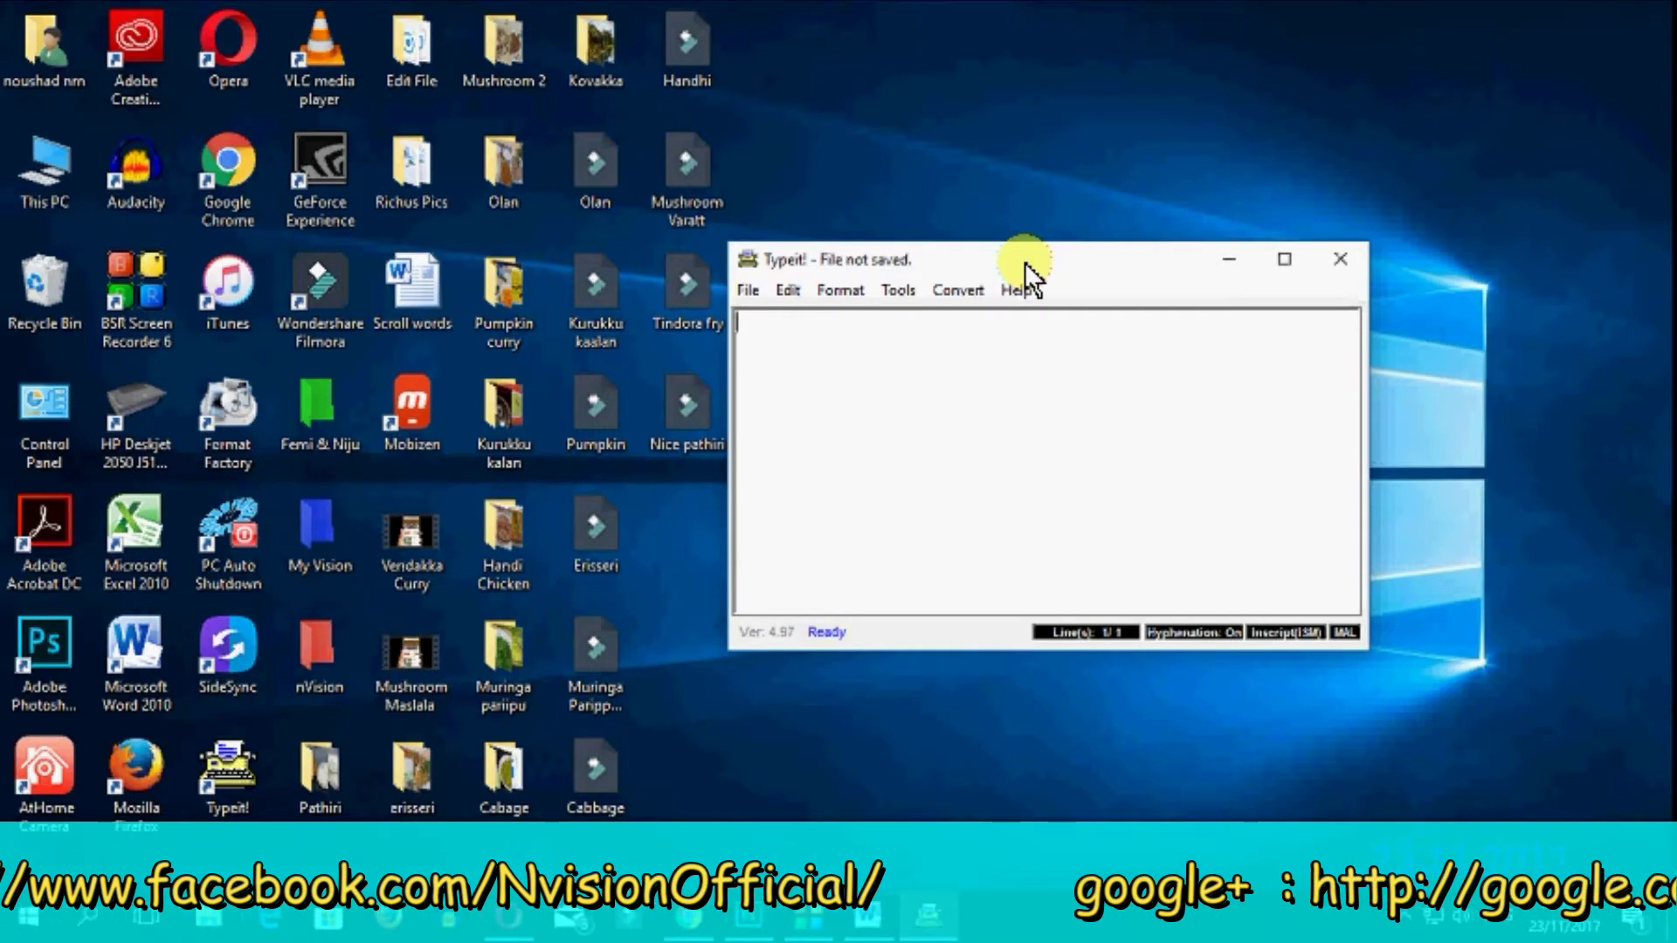
click(1356, 259)
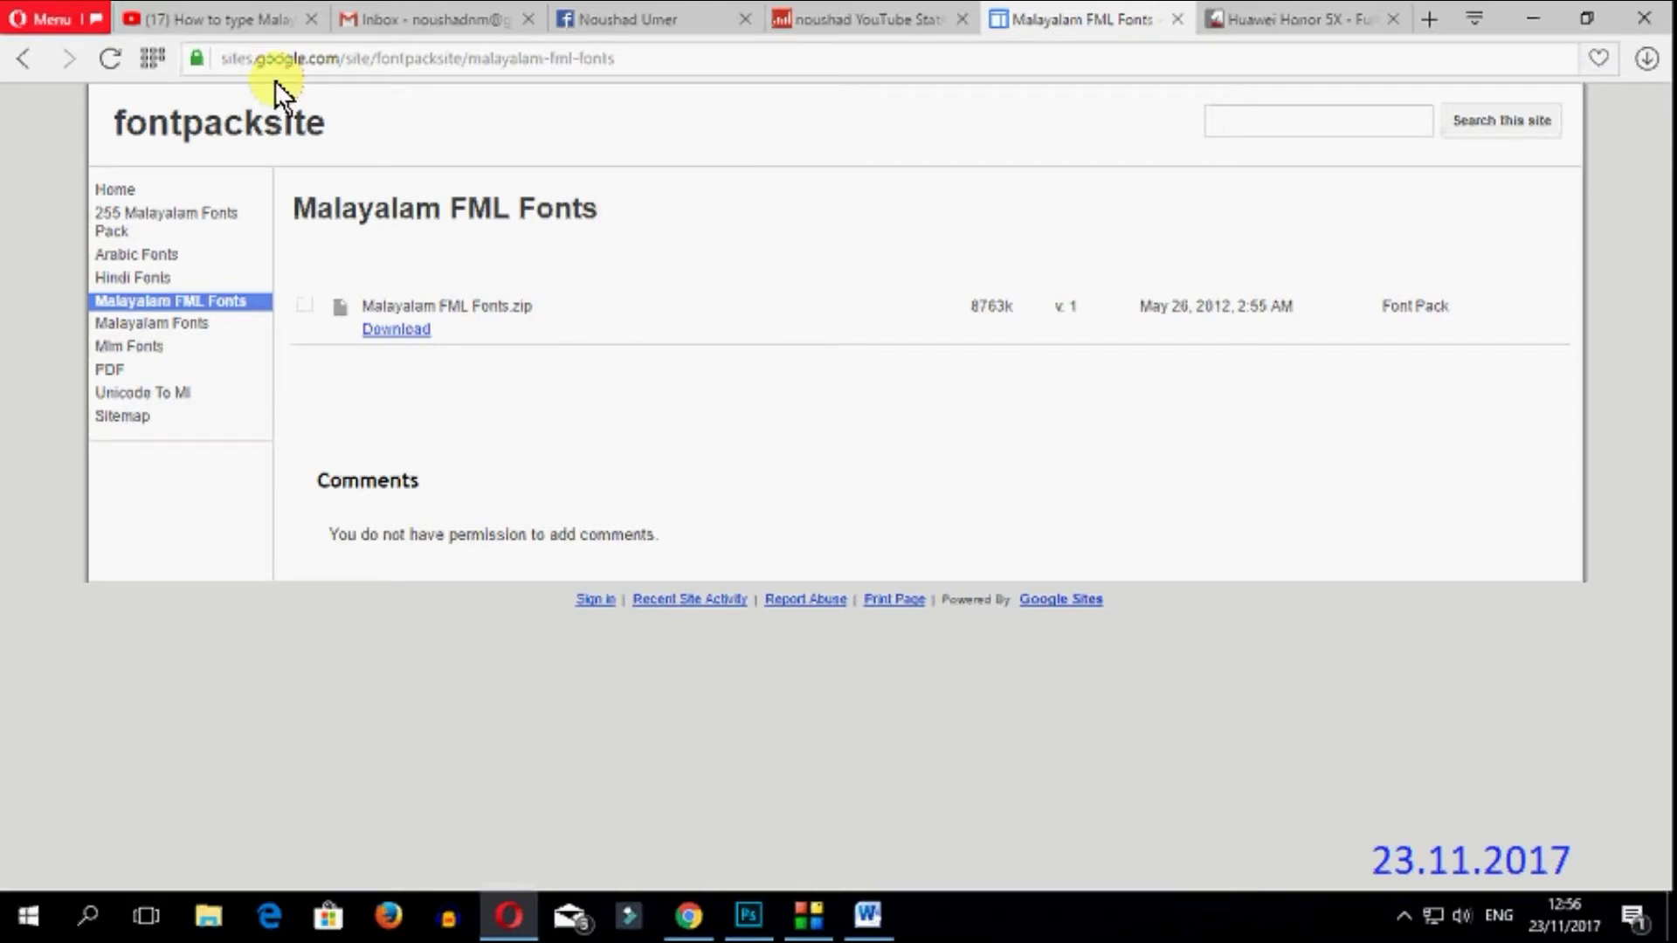
click(396, 329)
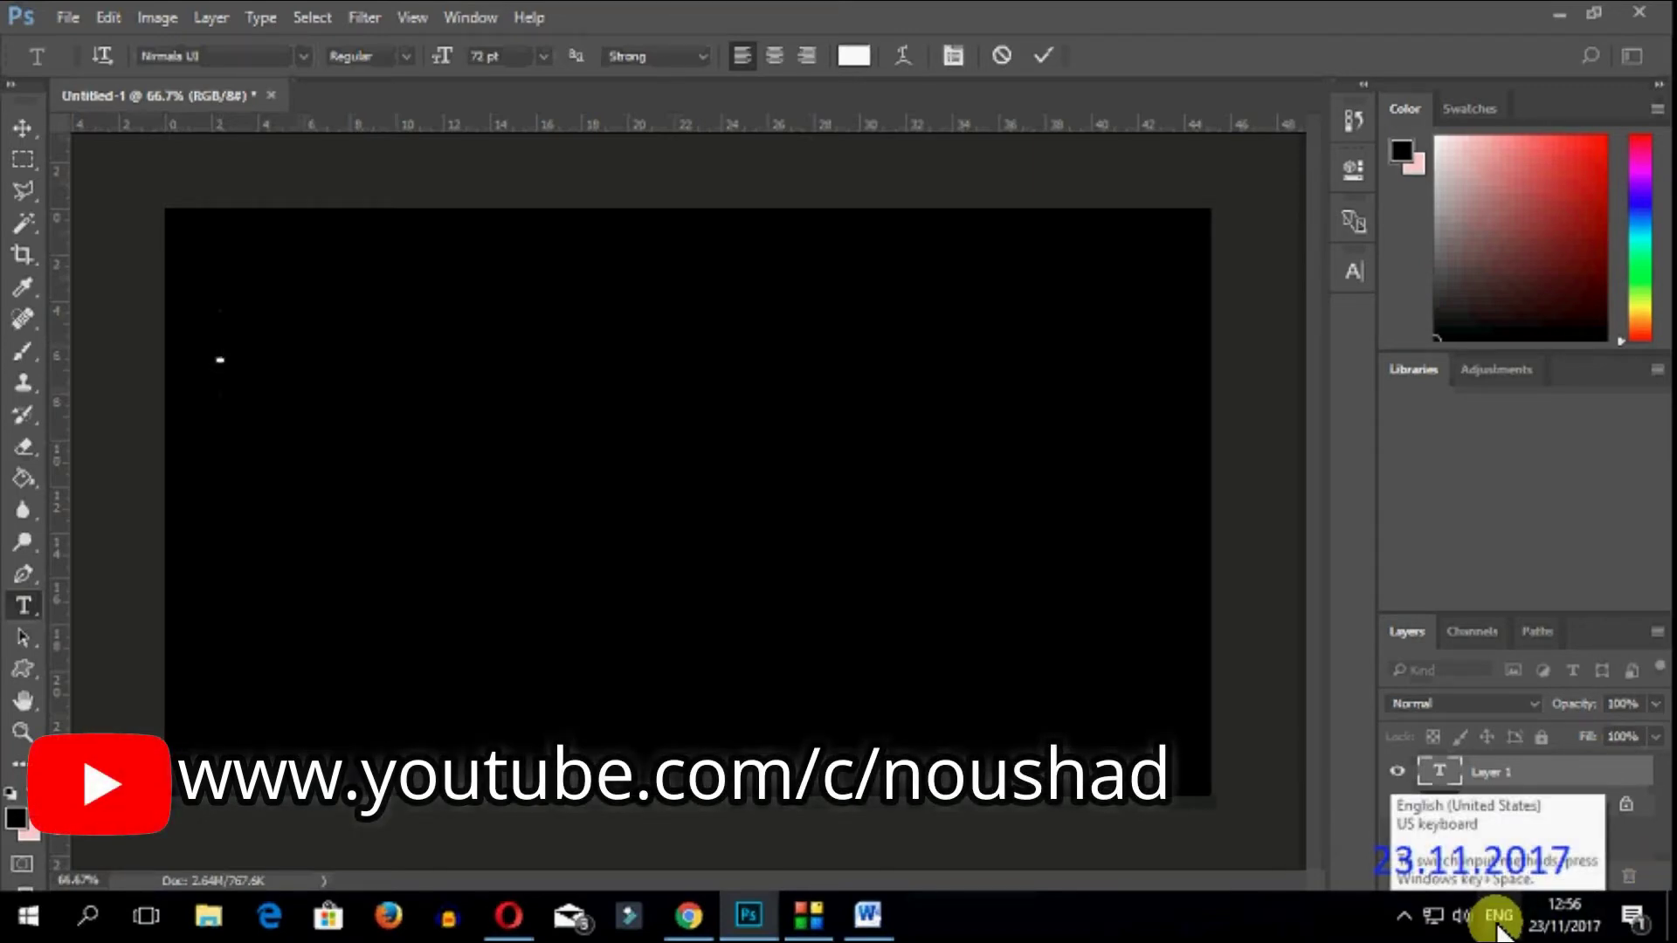
Switch to Malayalam input and type 'photoshopil', accepting its Malayalam transliteration.
key(alt+shift)
key(alt+shift)
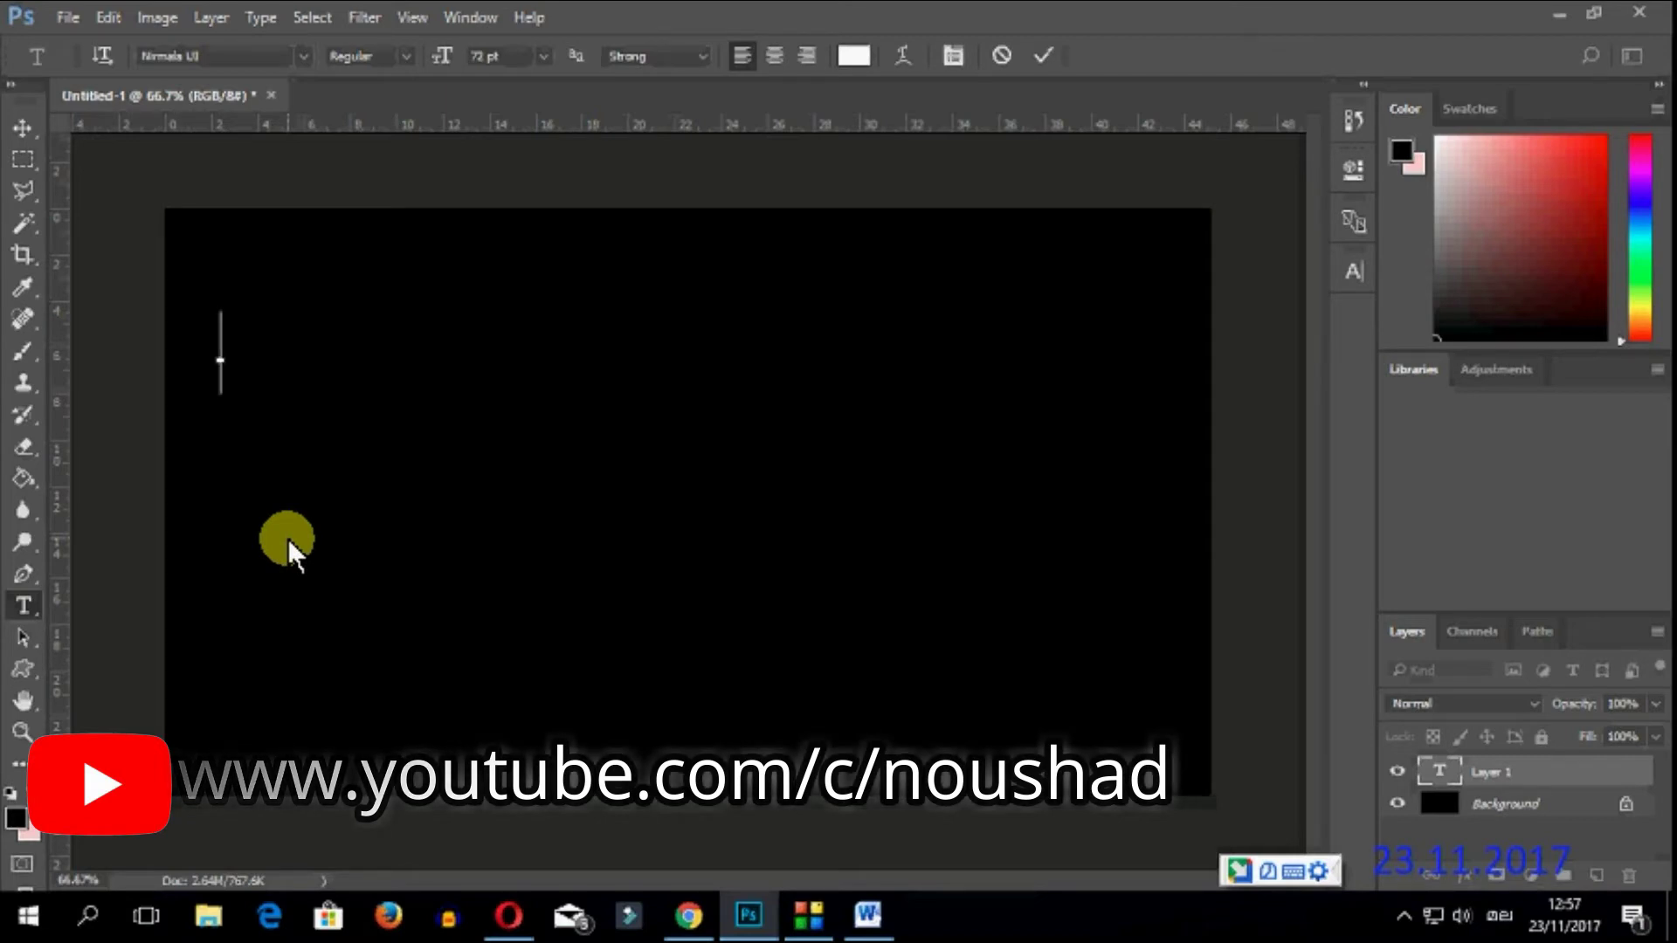
text(photos)
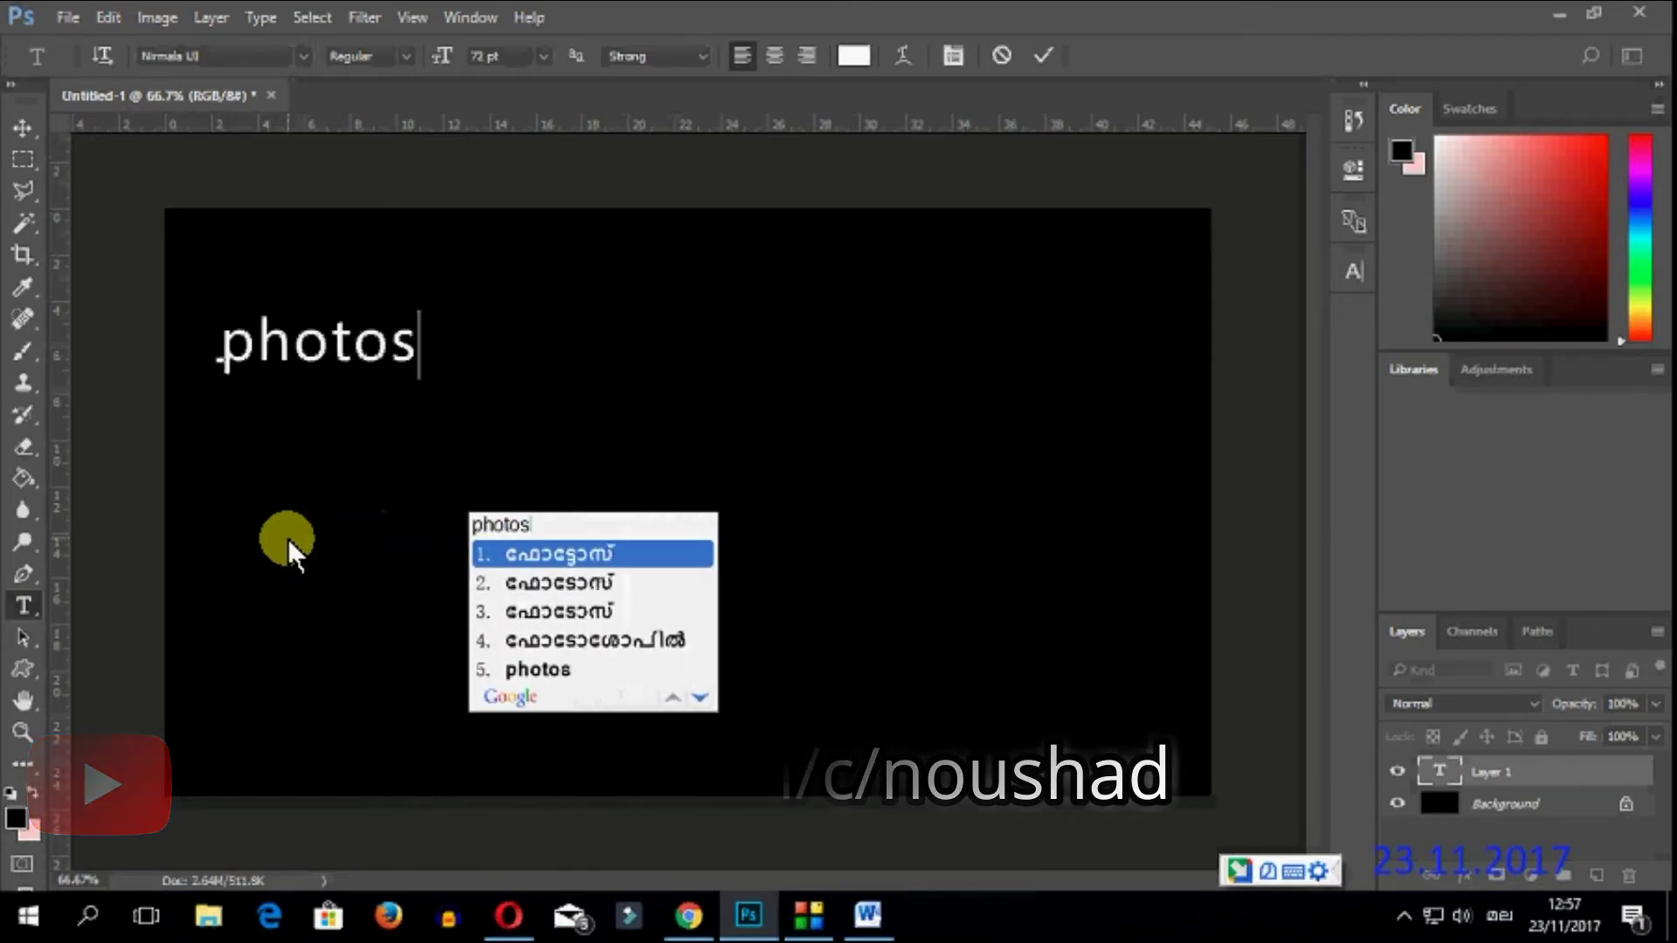
text(hopil)
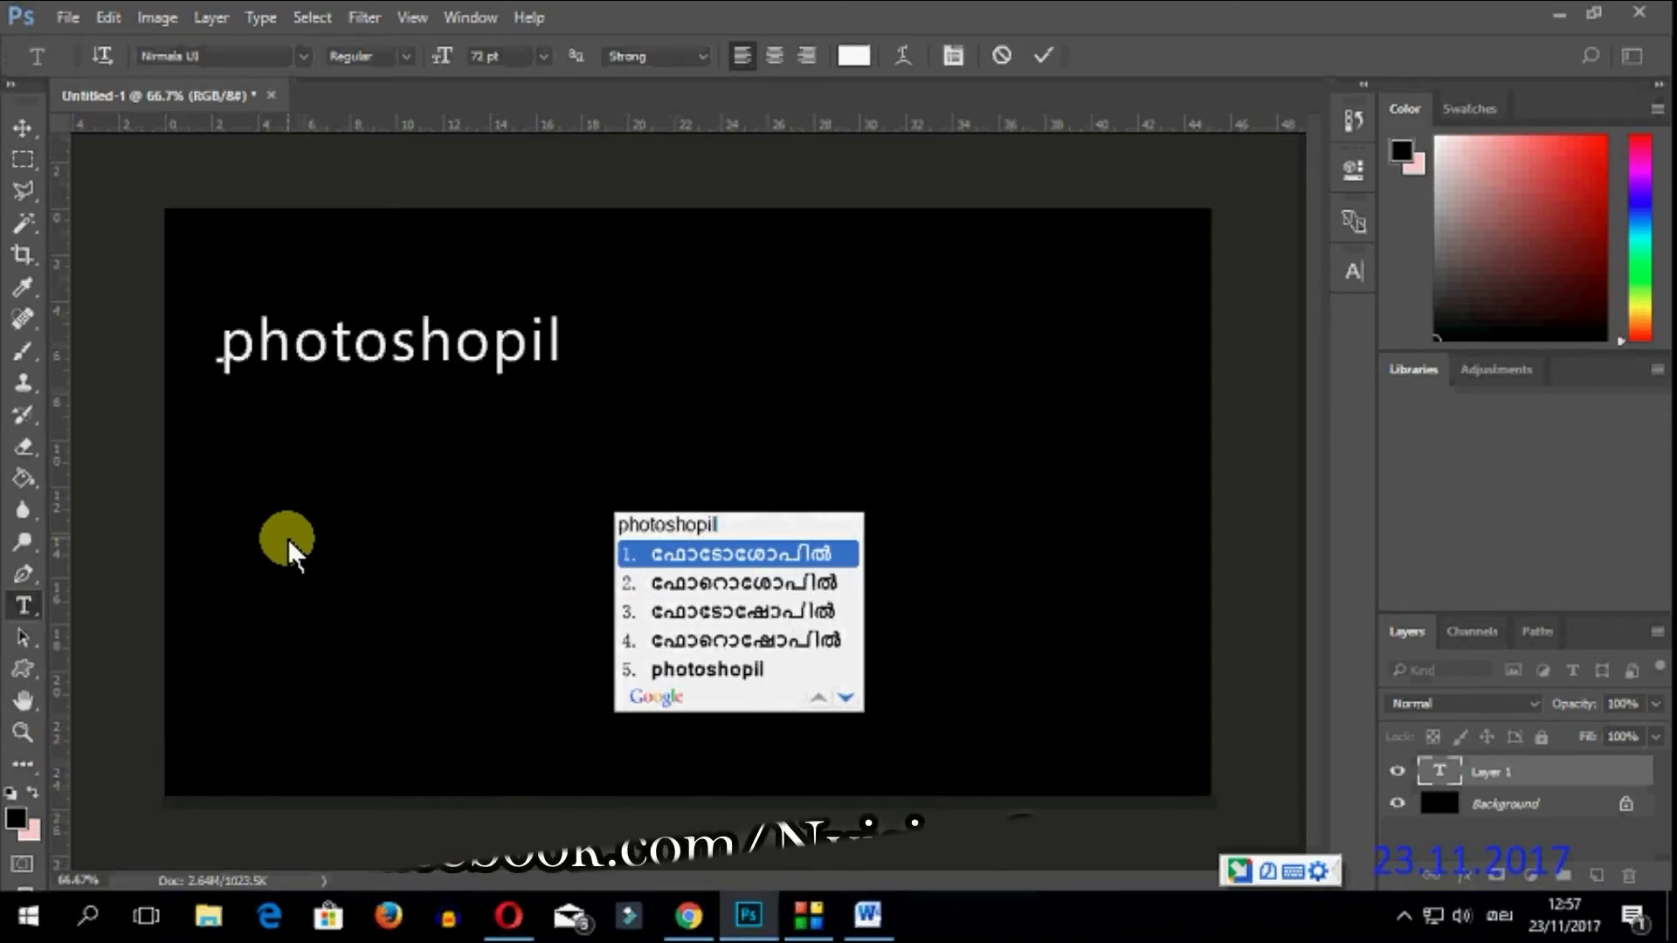
key(space)
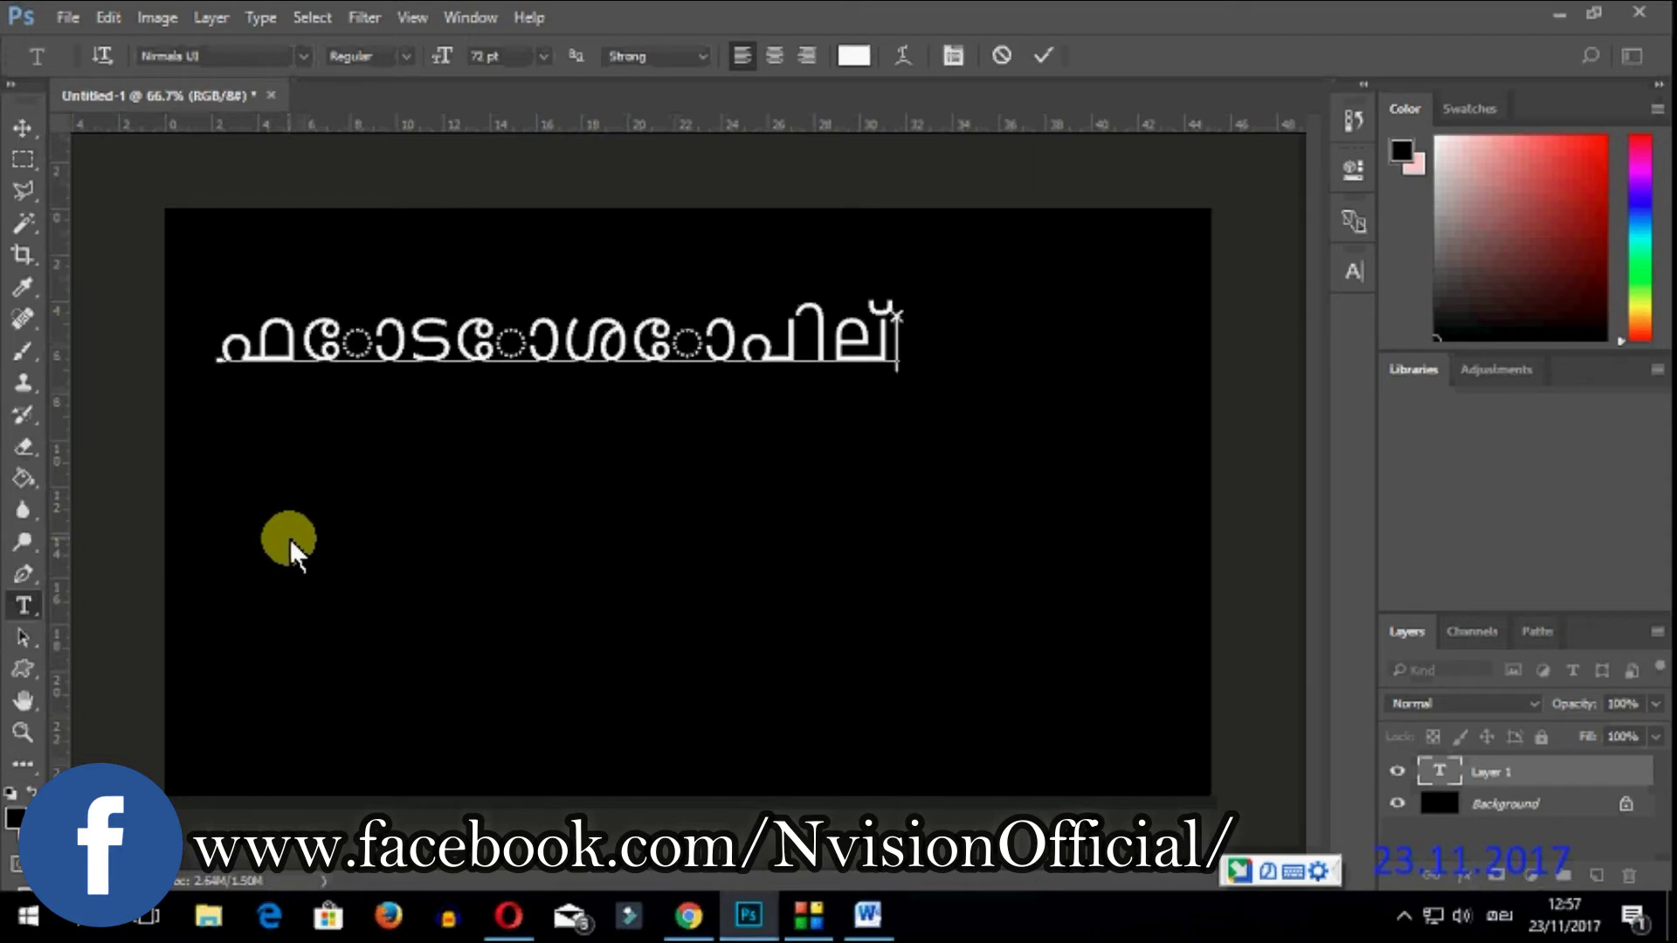
Erase the broken Malayalam word from the text layer and minimize Photoshop.
drag(220, 350, 937, 343)
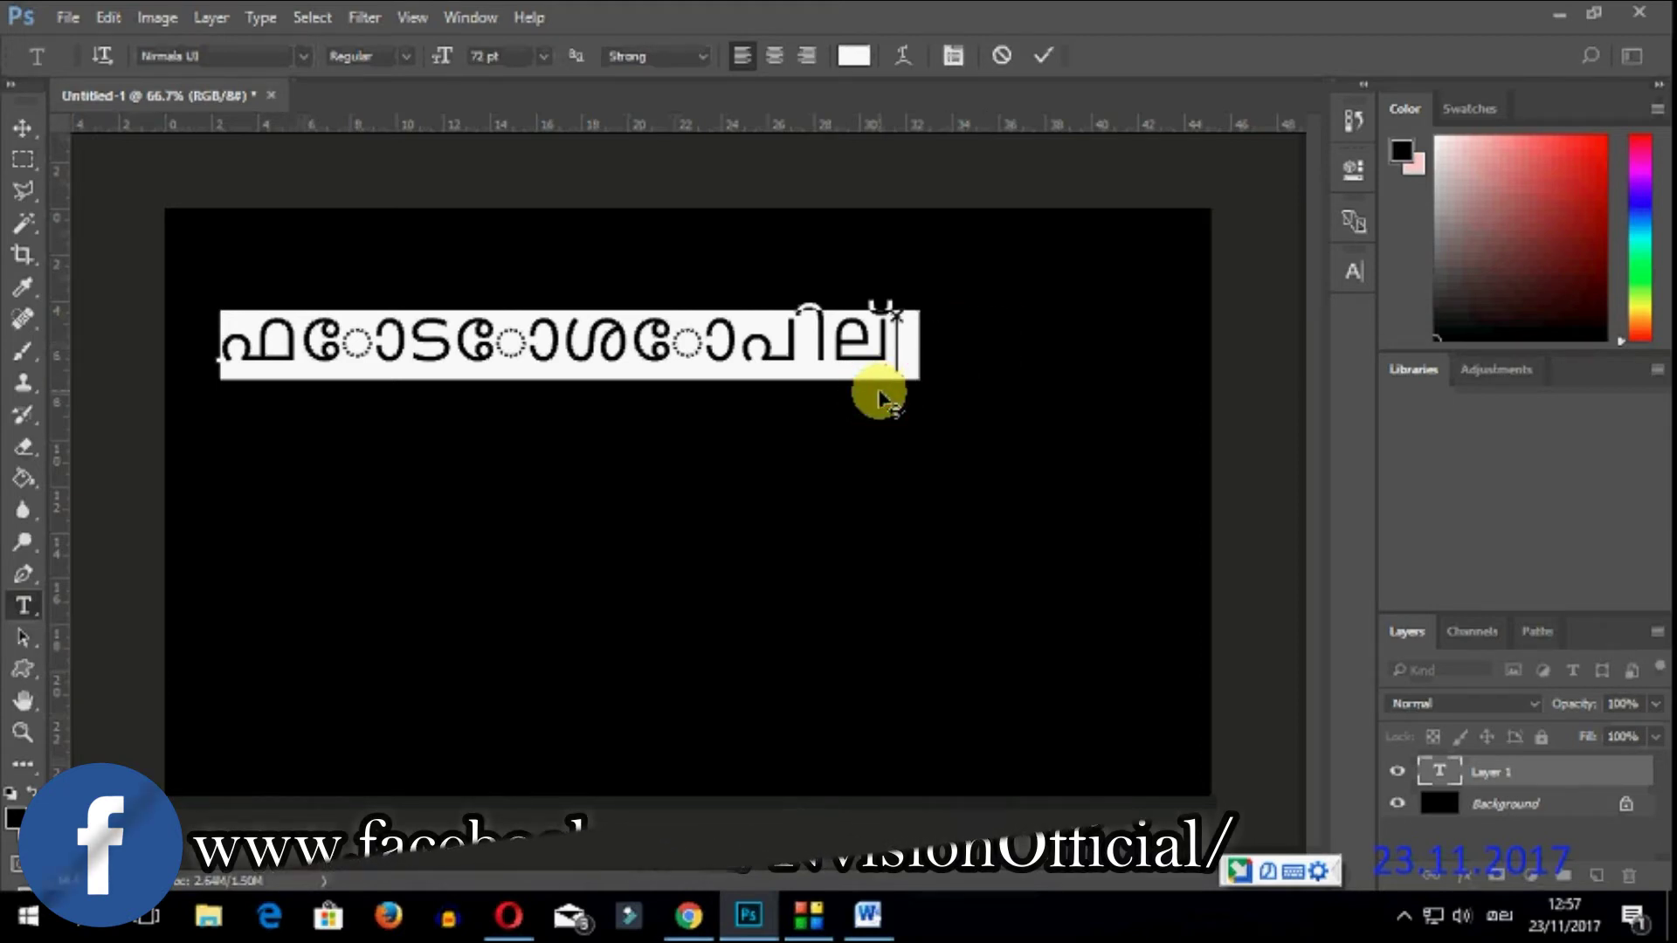
click(225, 348)
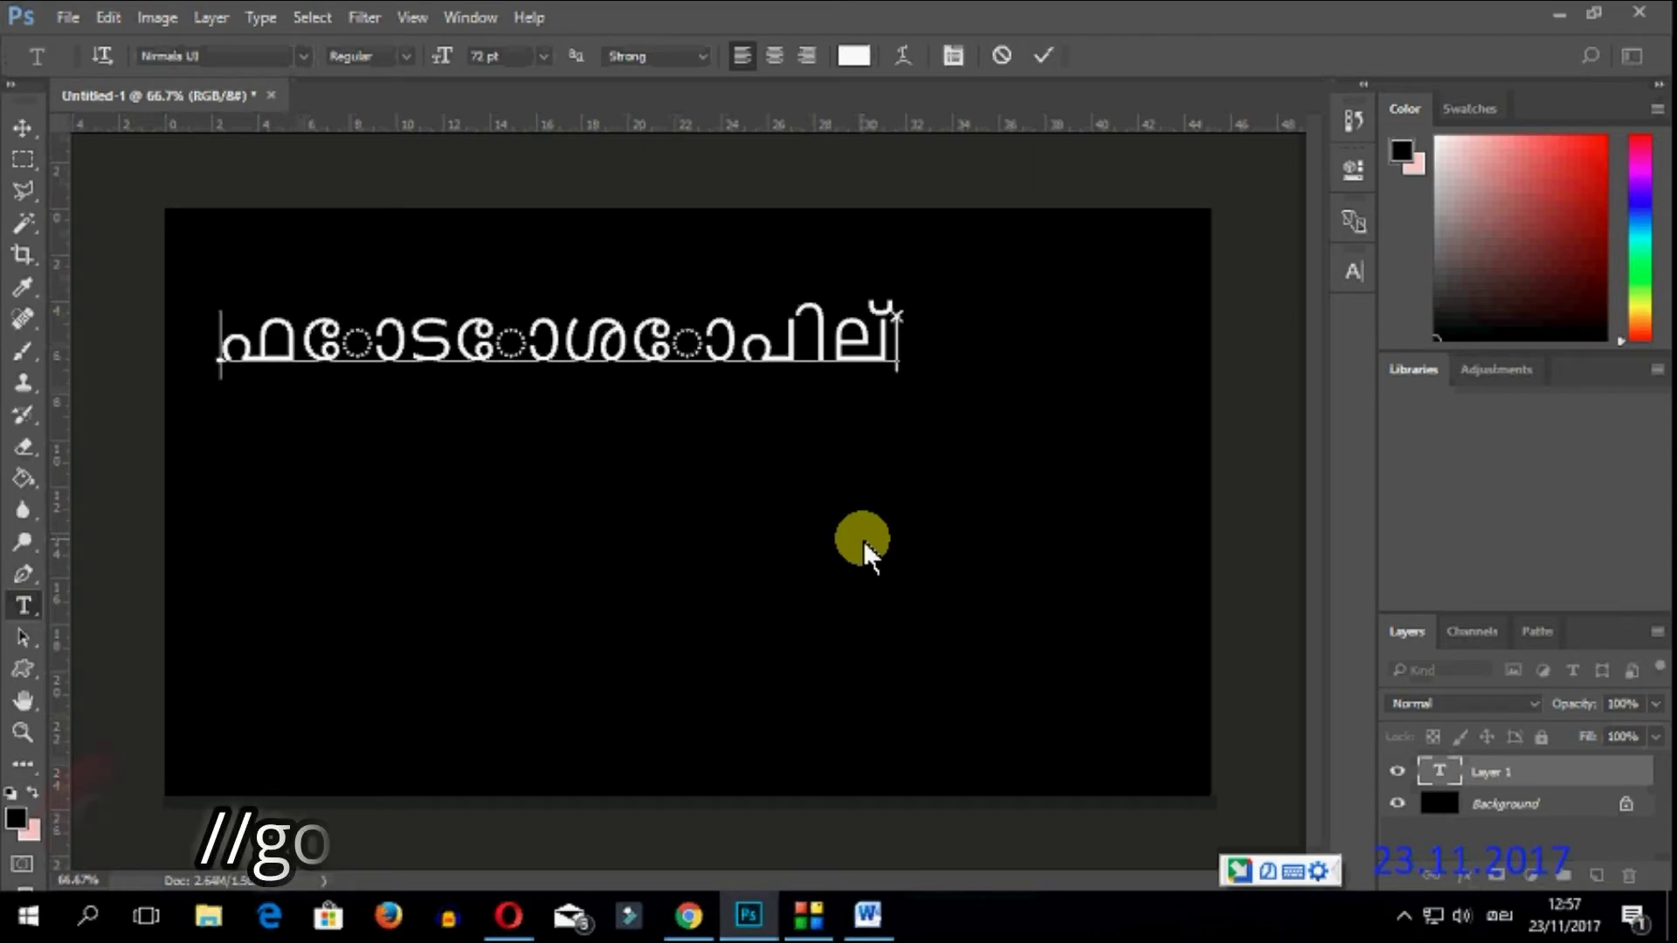
drag(944, 358, 284, 385)
text(ഫ)
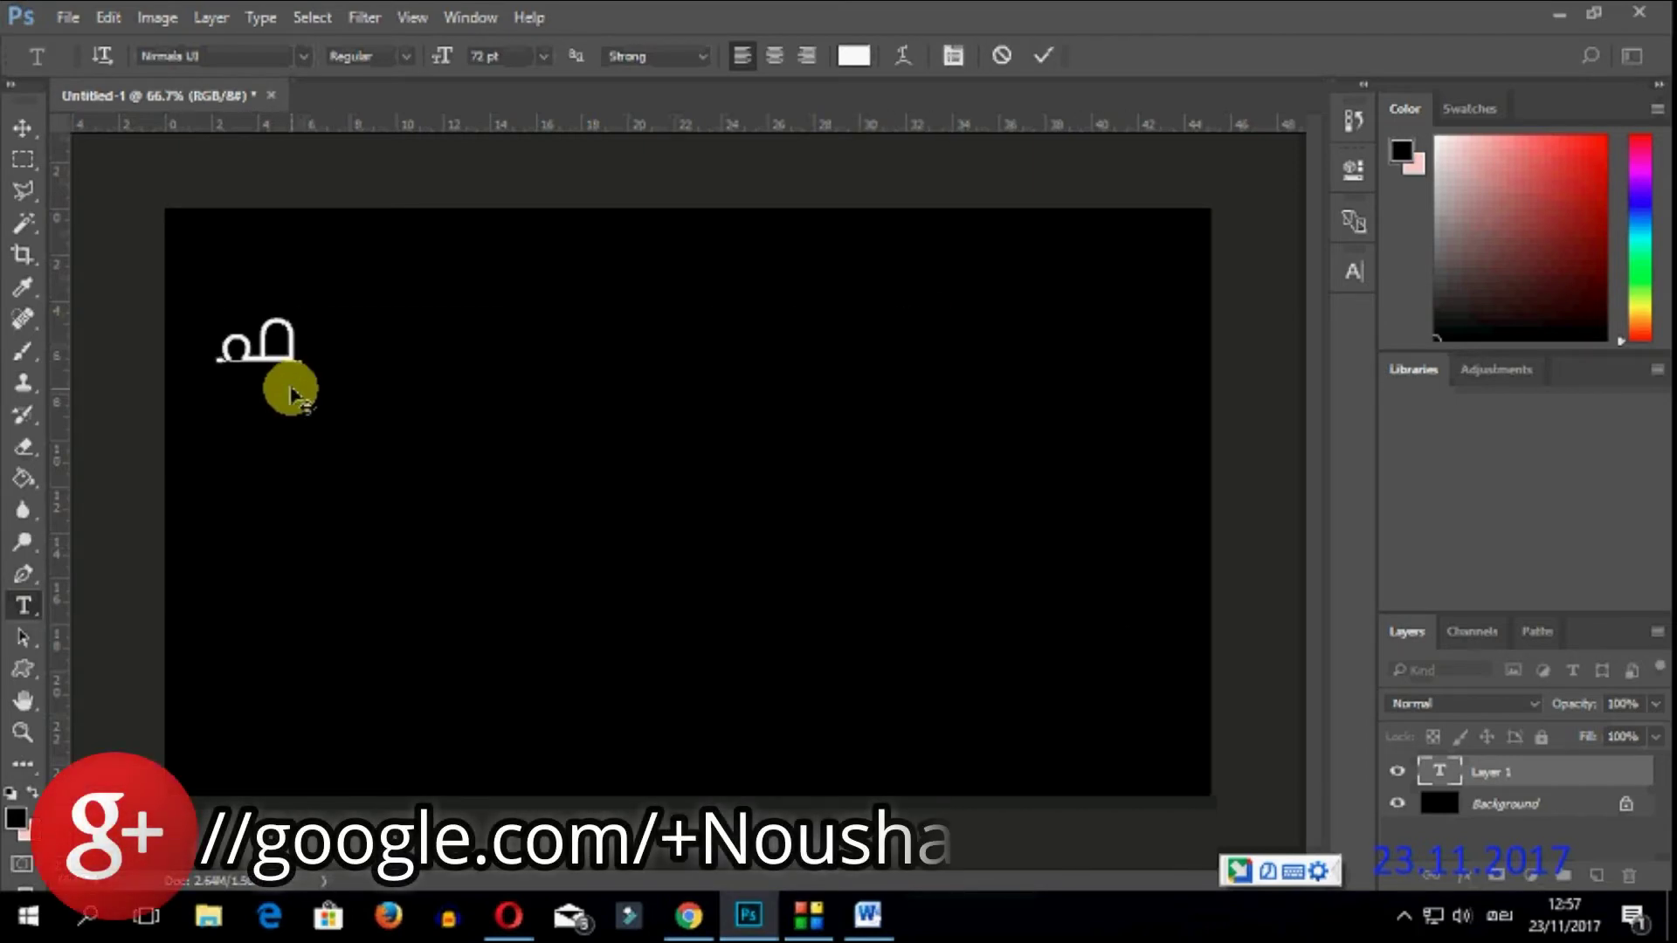
key(BackSpace)
click(748, 926)
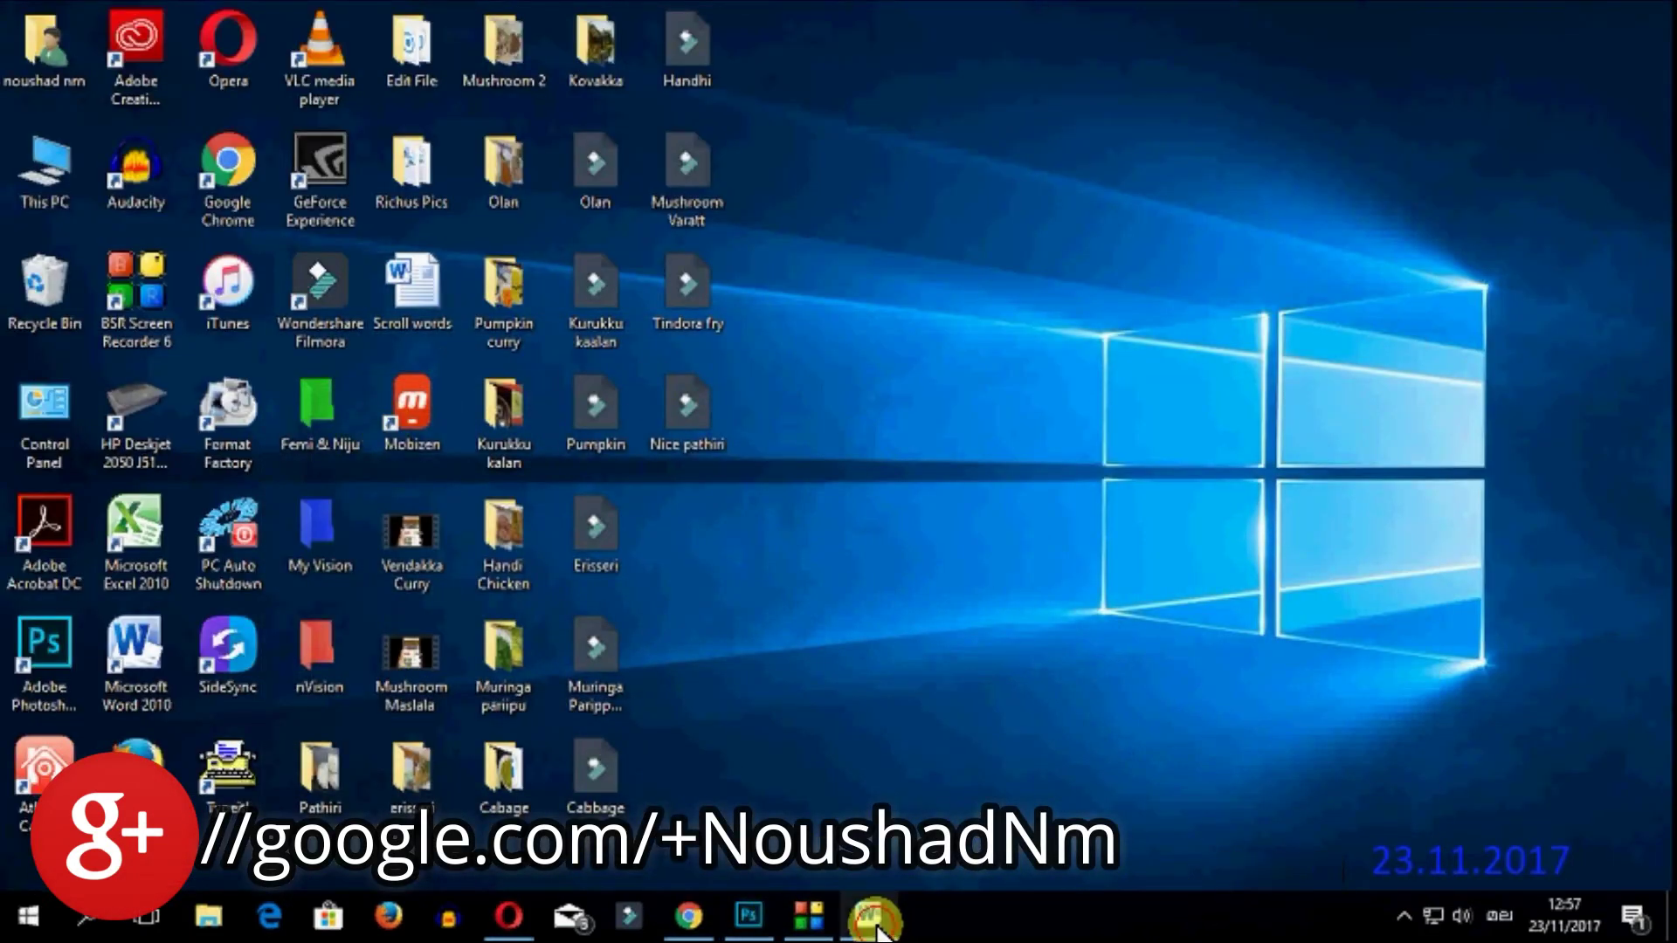
In Word, type 'photoshoppil engine' and 'malayalam type cheyyam' as two Malayalam lines.
click(868, 914)
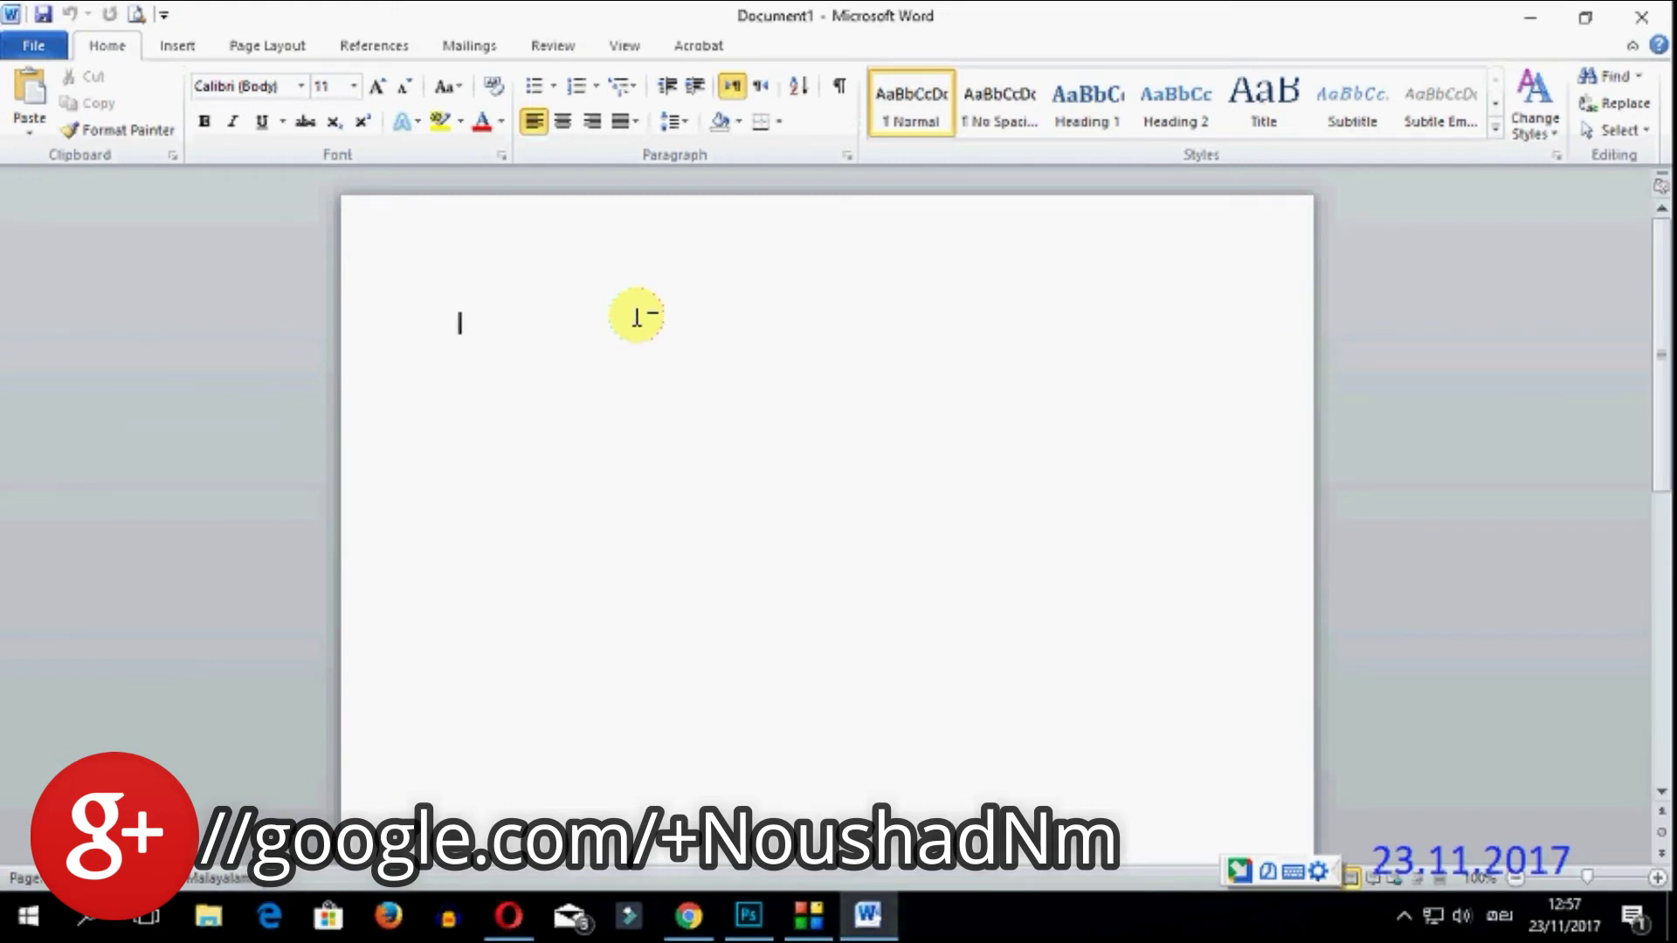
text(ph)
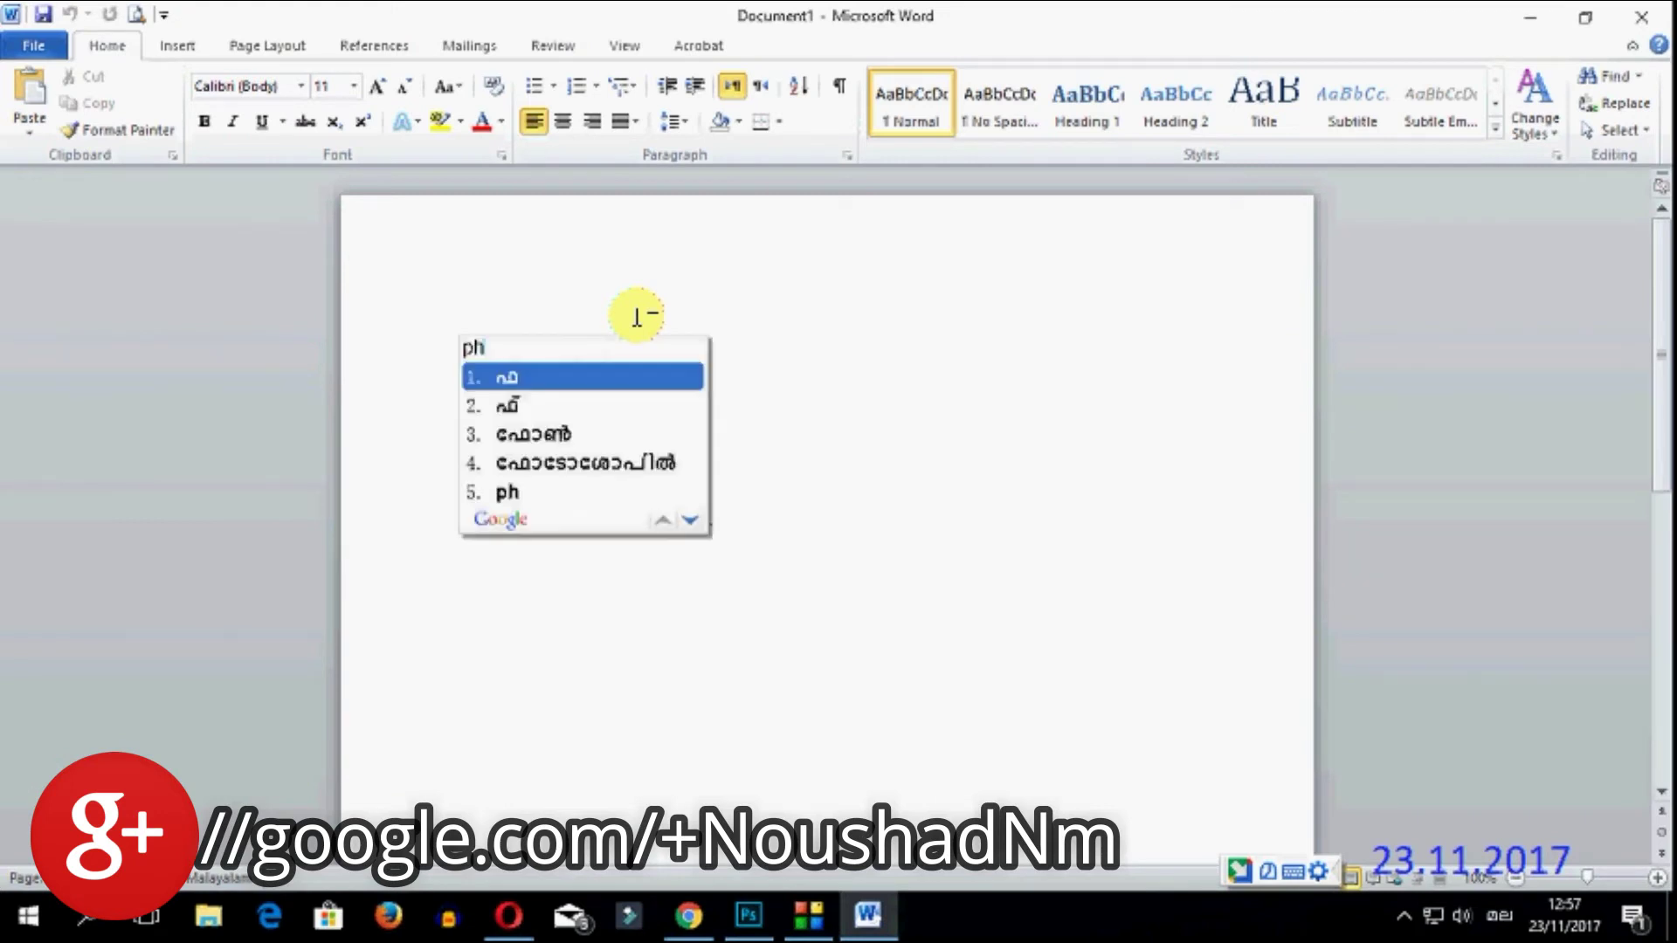
text(otoshoppil)
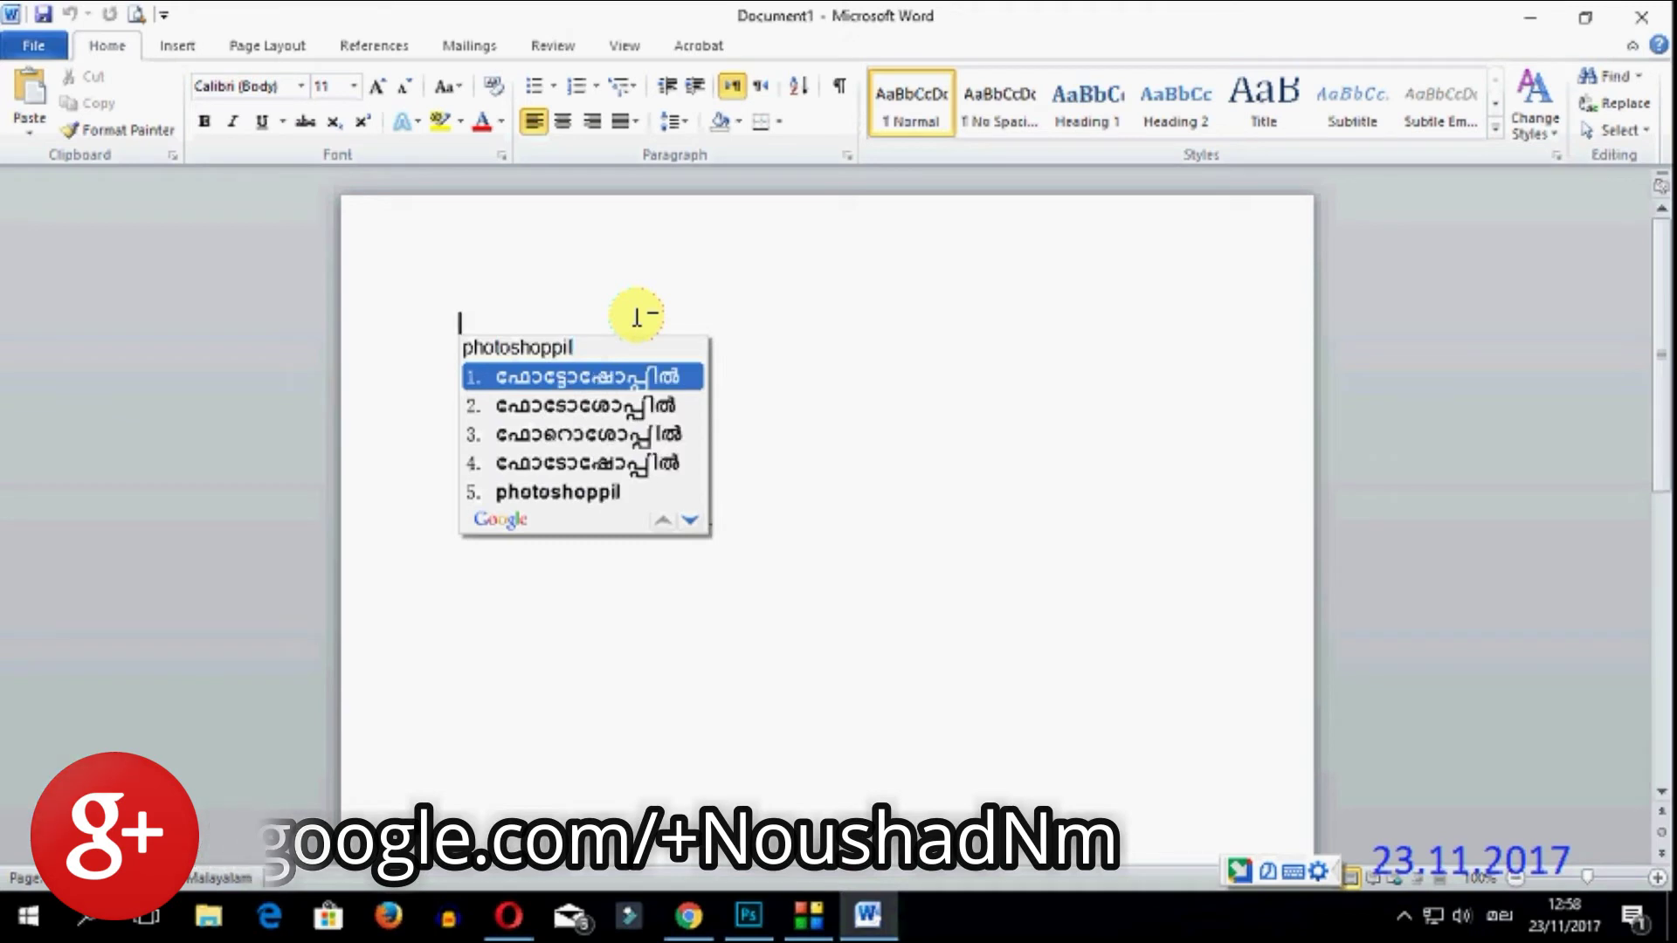
text( engine)
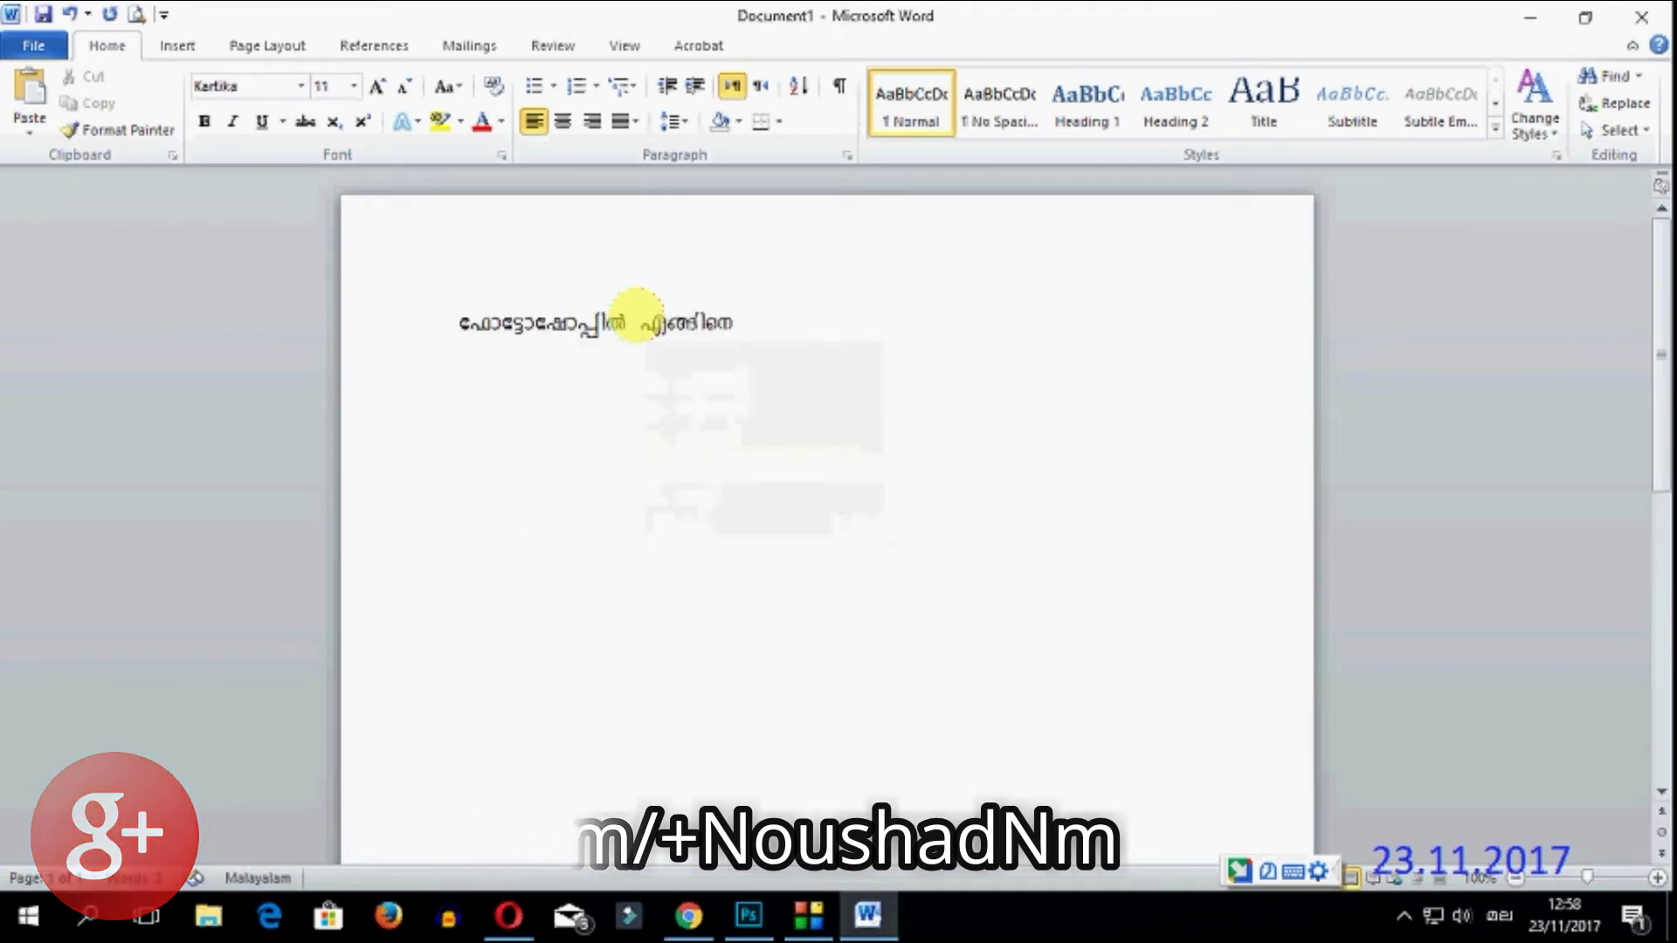
key(Return)
text(malayalam type cheyyam)
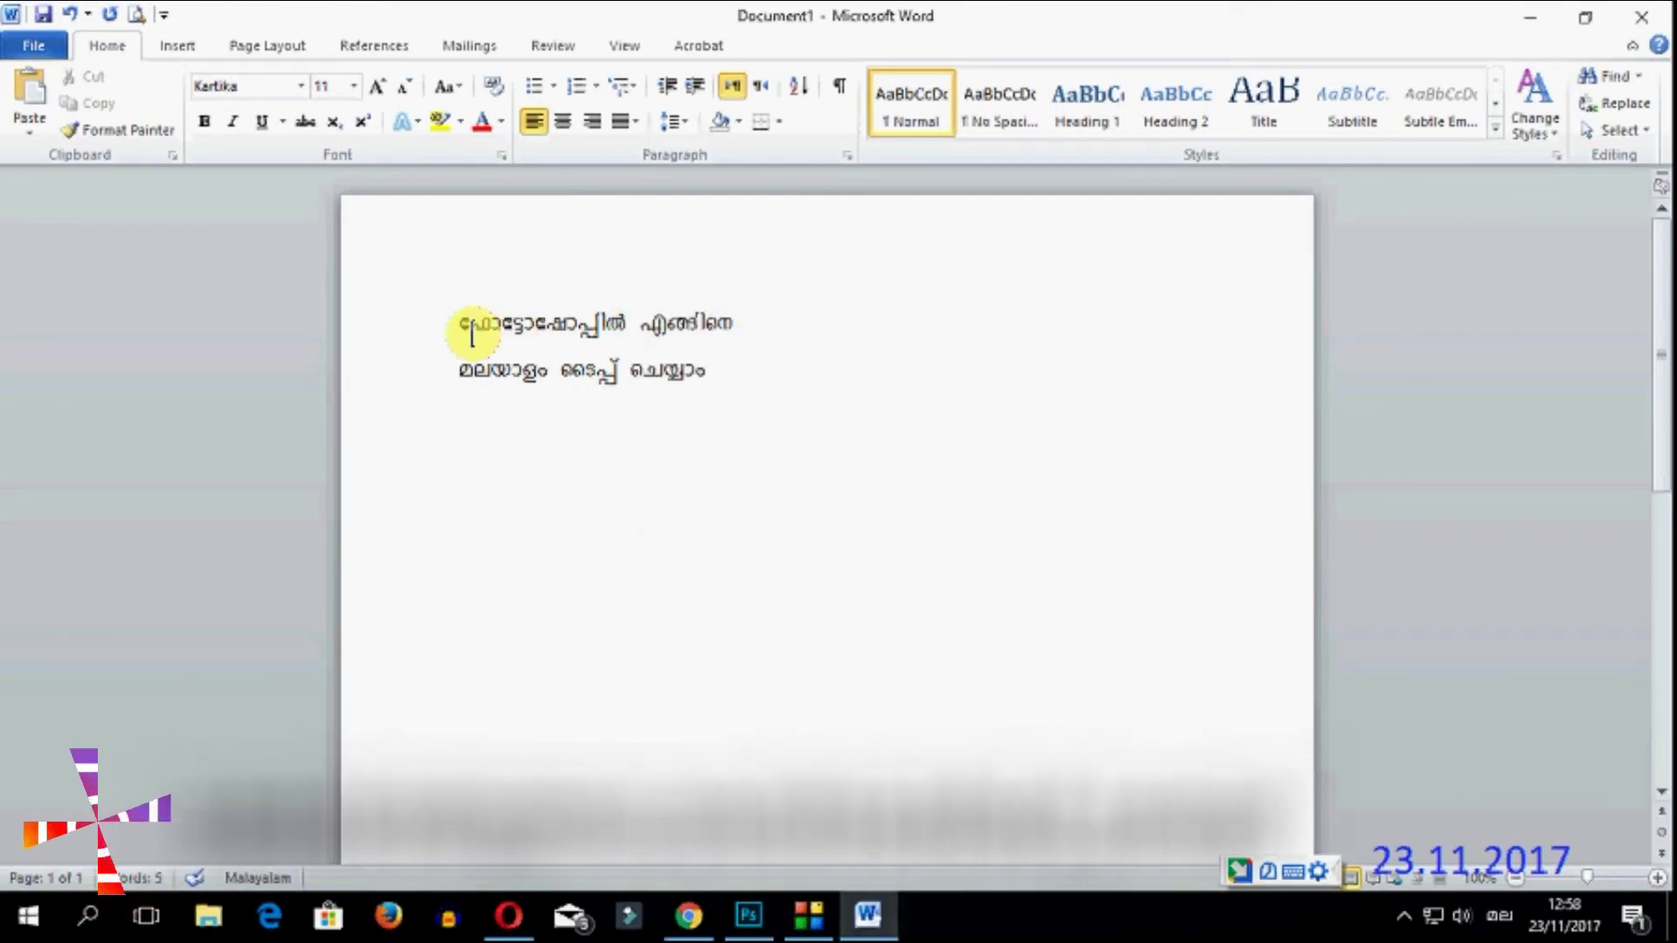
Select and copy both Malayalam lines, then minimize Word.
click(433, 330)
click(865, 366)
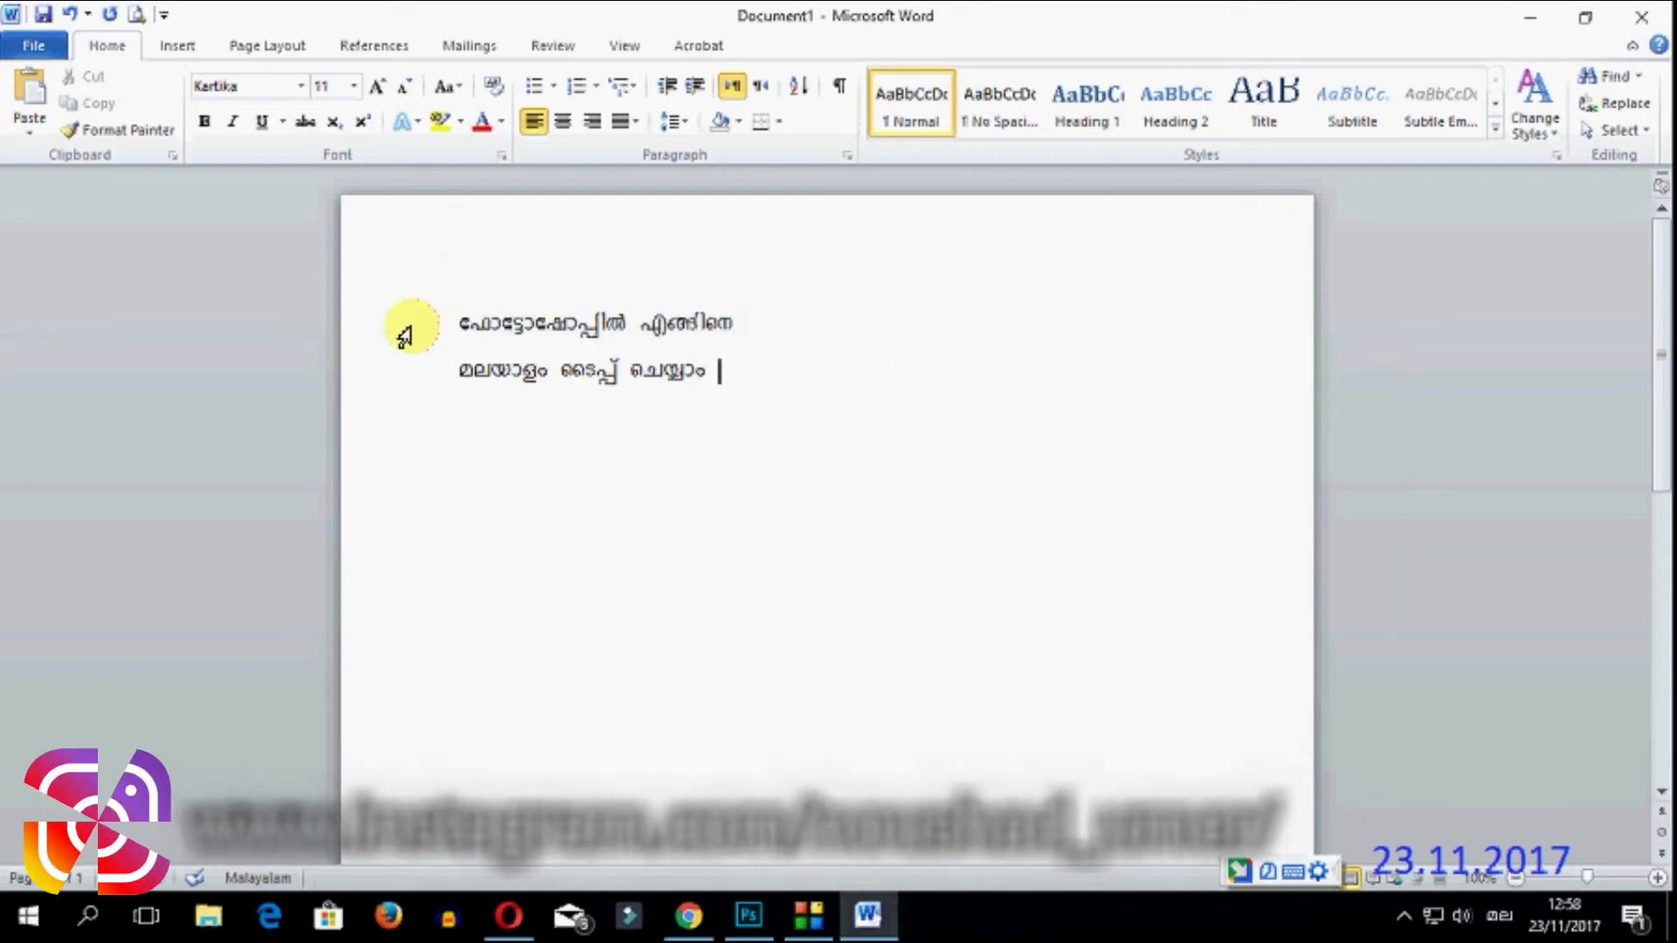
click(395, 356)
drag(397, 363, 397, 374)
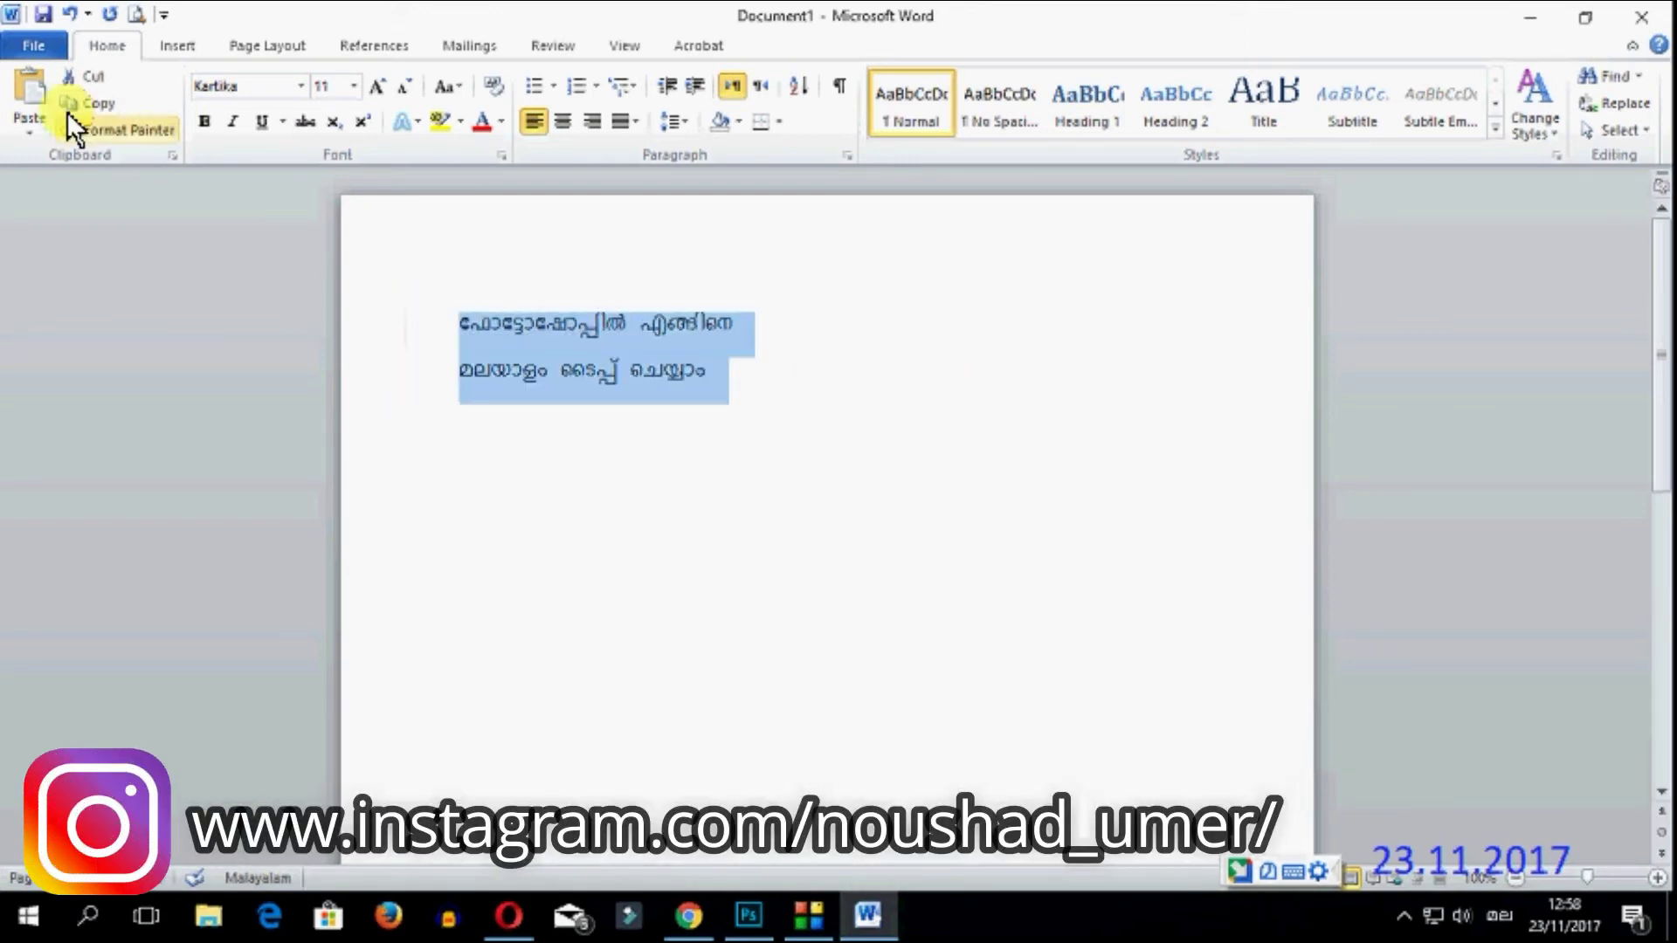
click(102, 105)
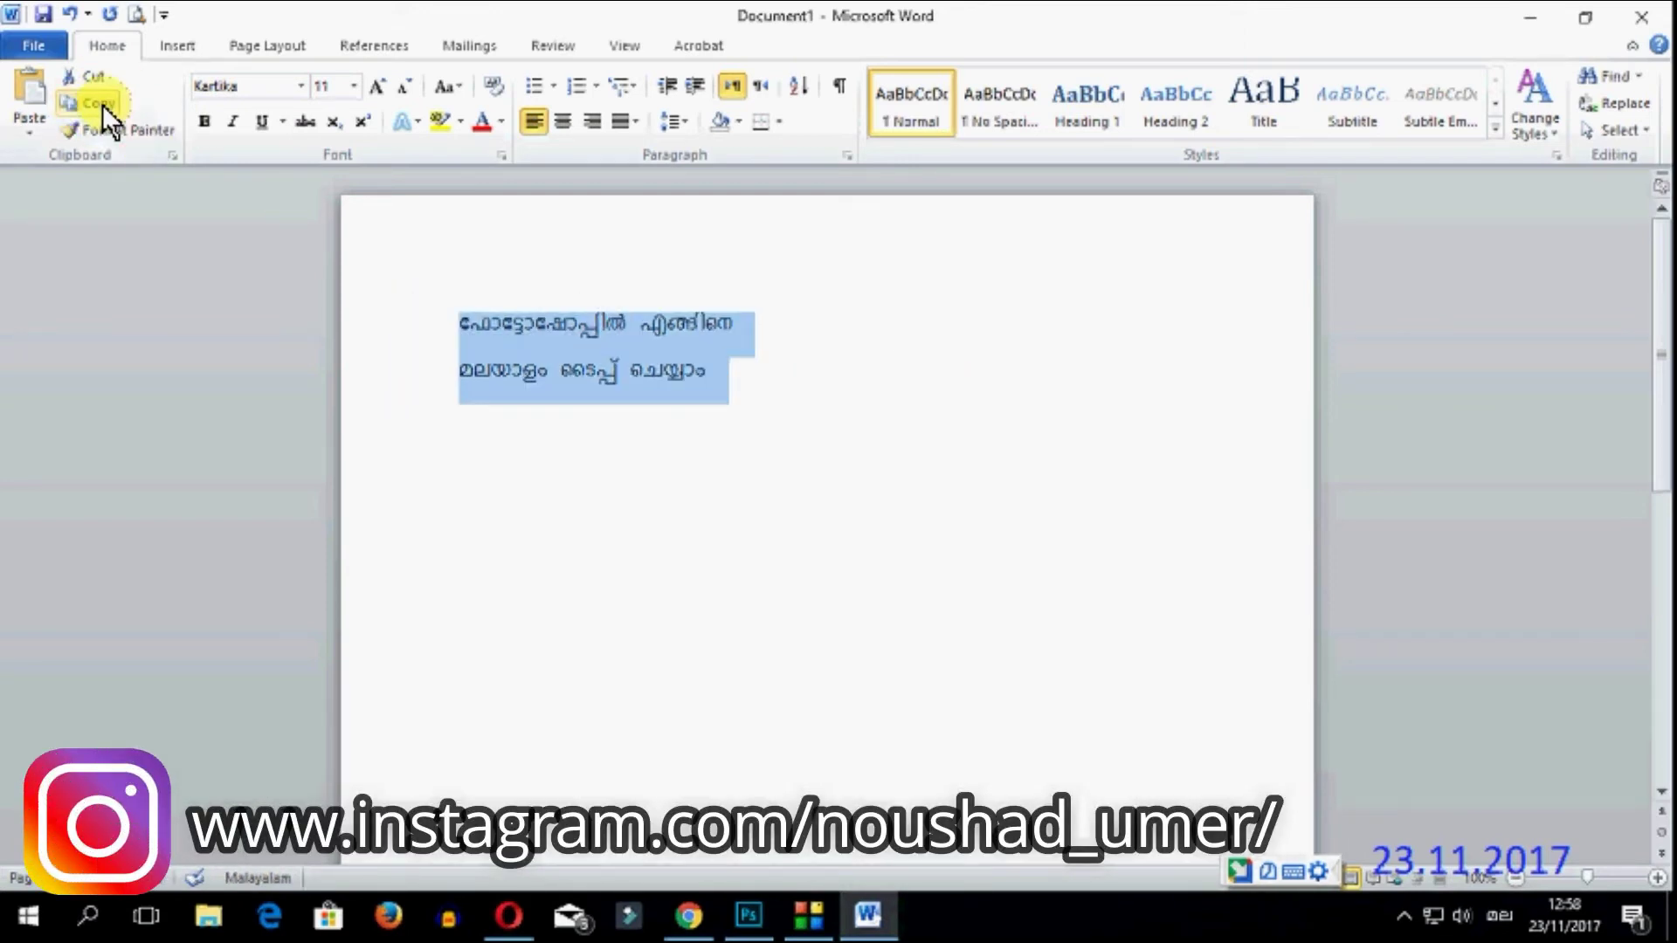
click(1536, 18)
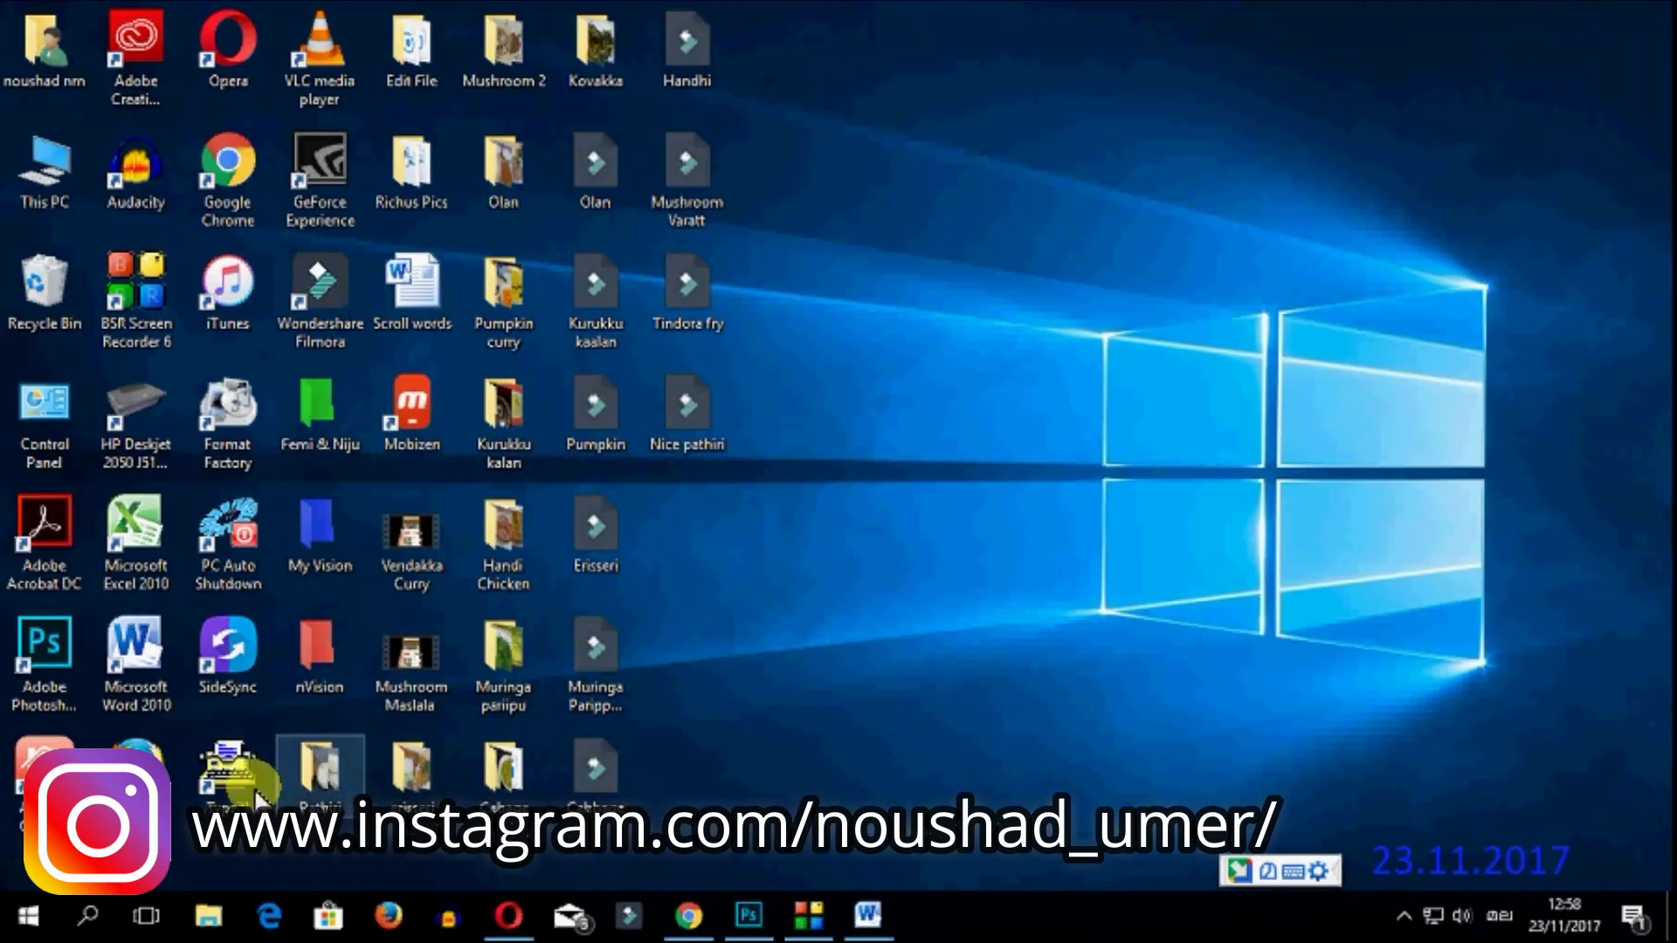
Relaunch Typeit! and paste the copied Malayalam lines through Convert > Paste from > Unicode.
double_click(228, 770)
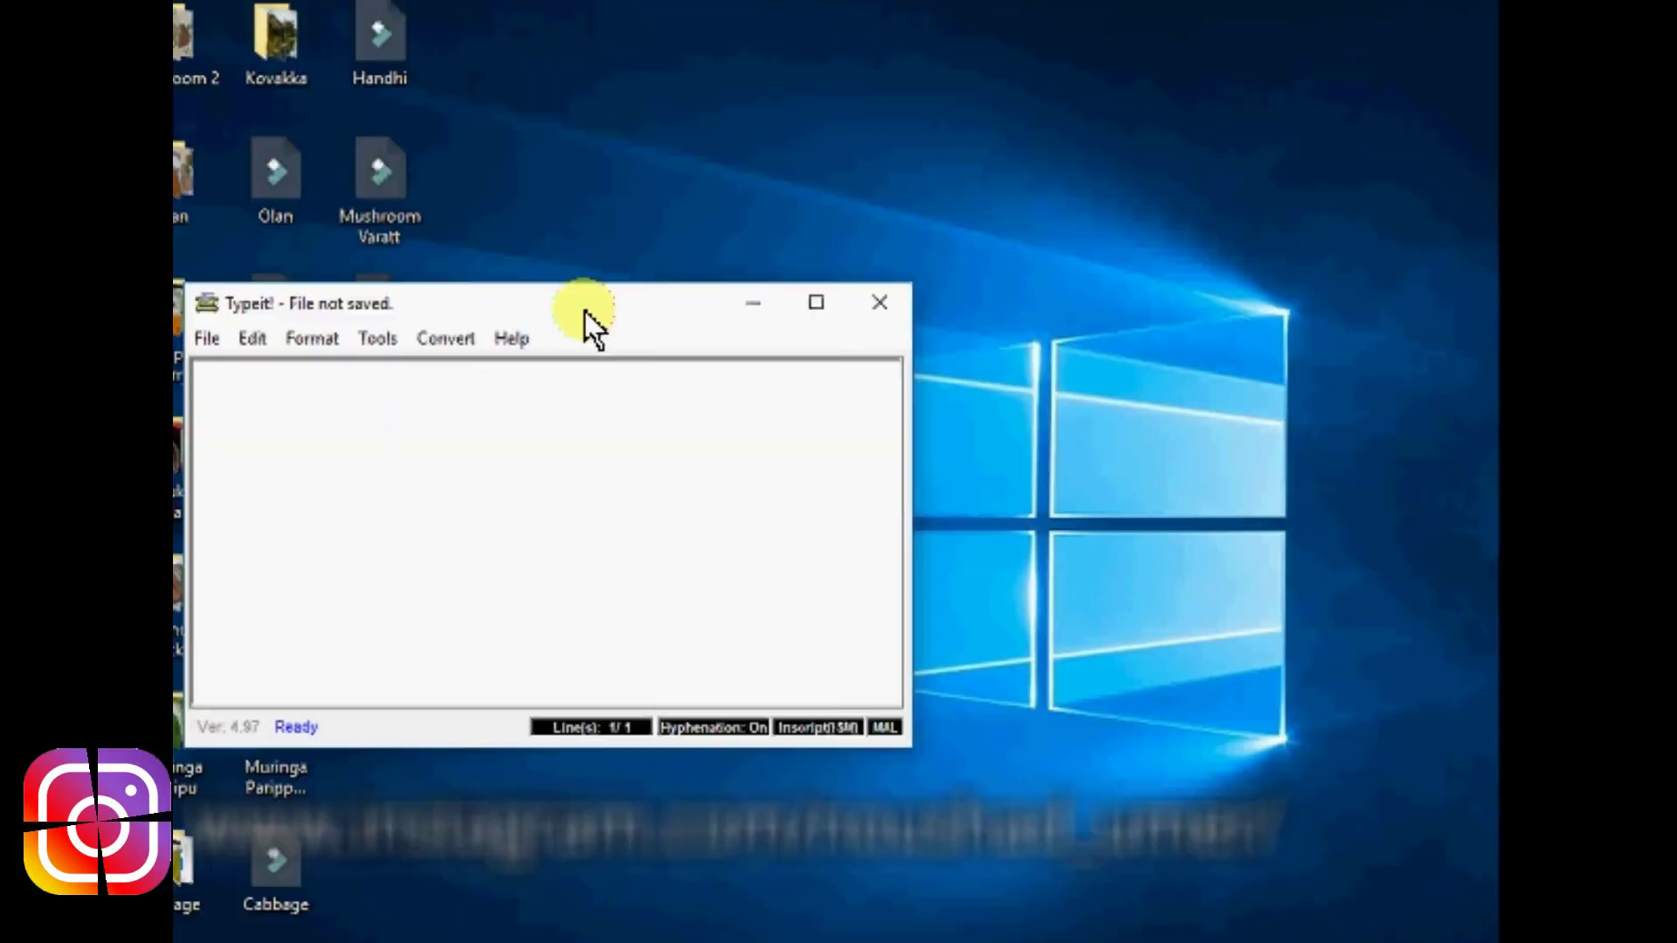
drag(584, 311, 820, 262)
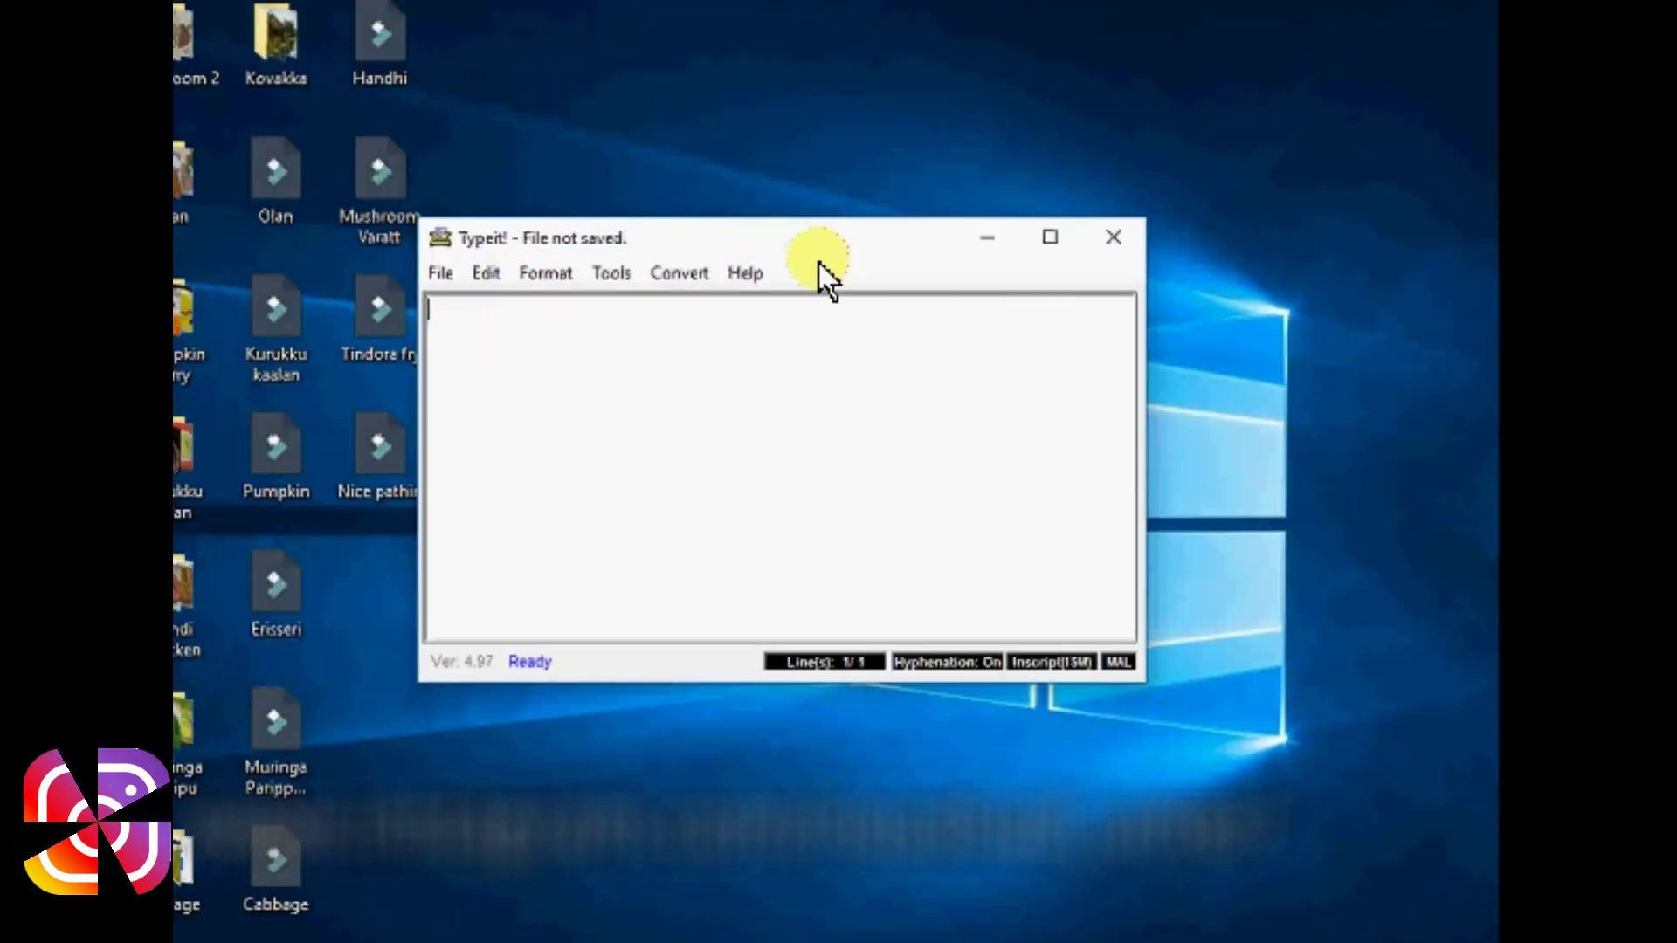
click(685, 279)
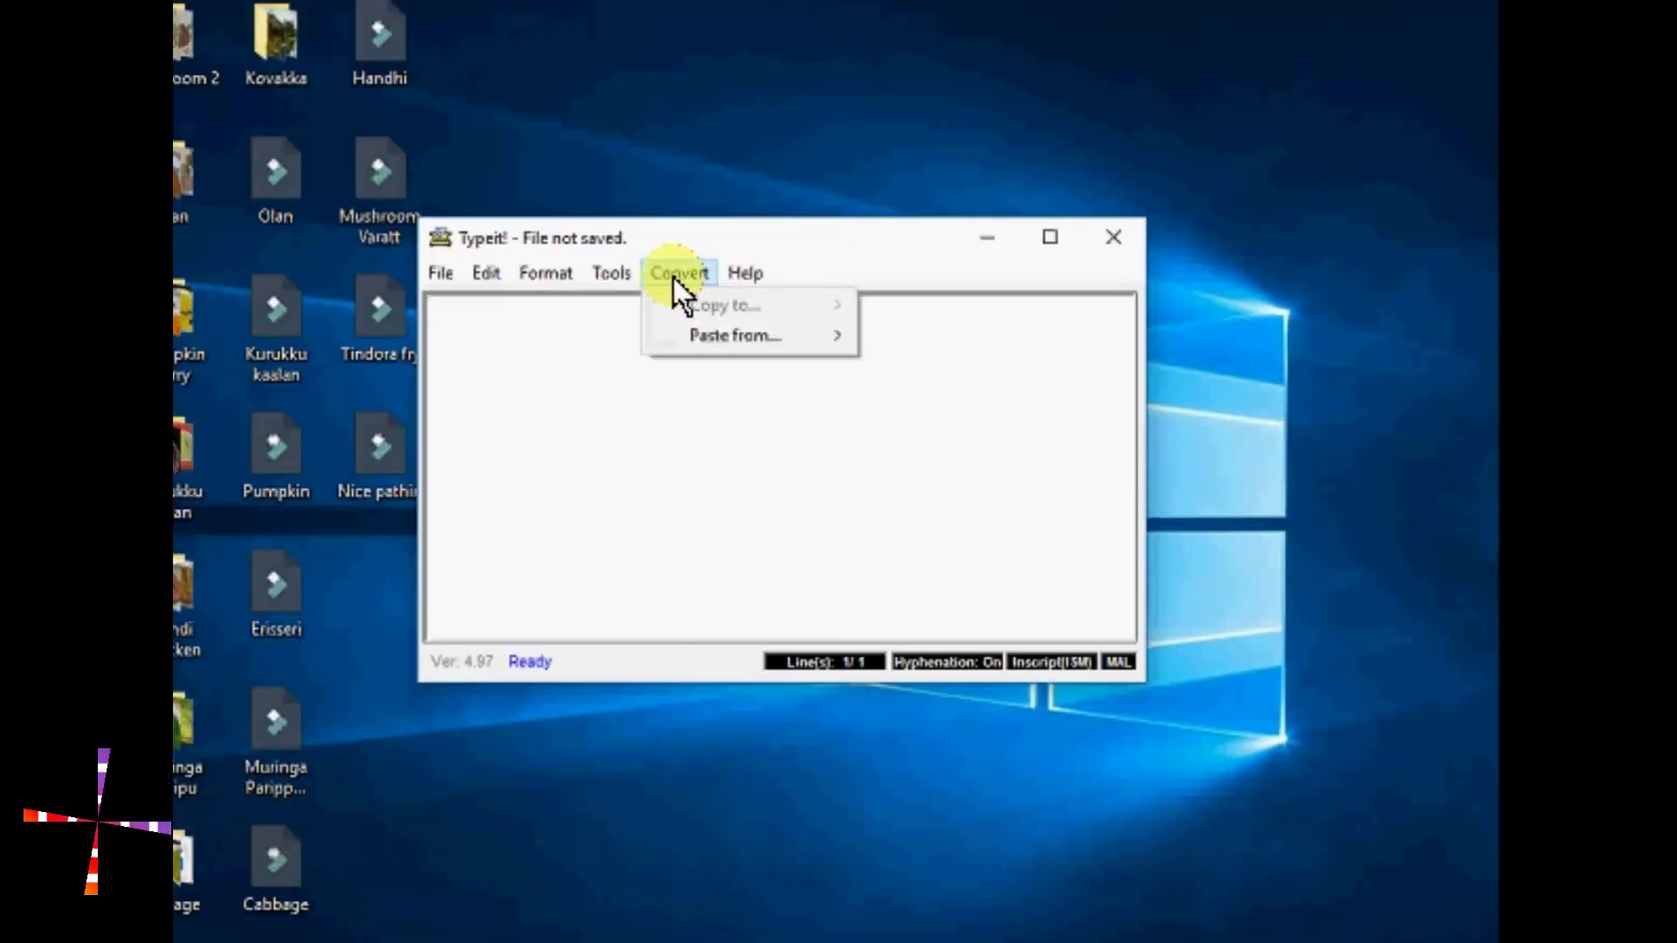
mouse_move(664, 342)
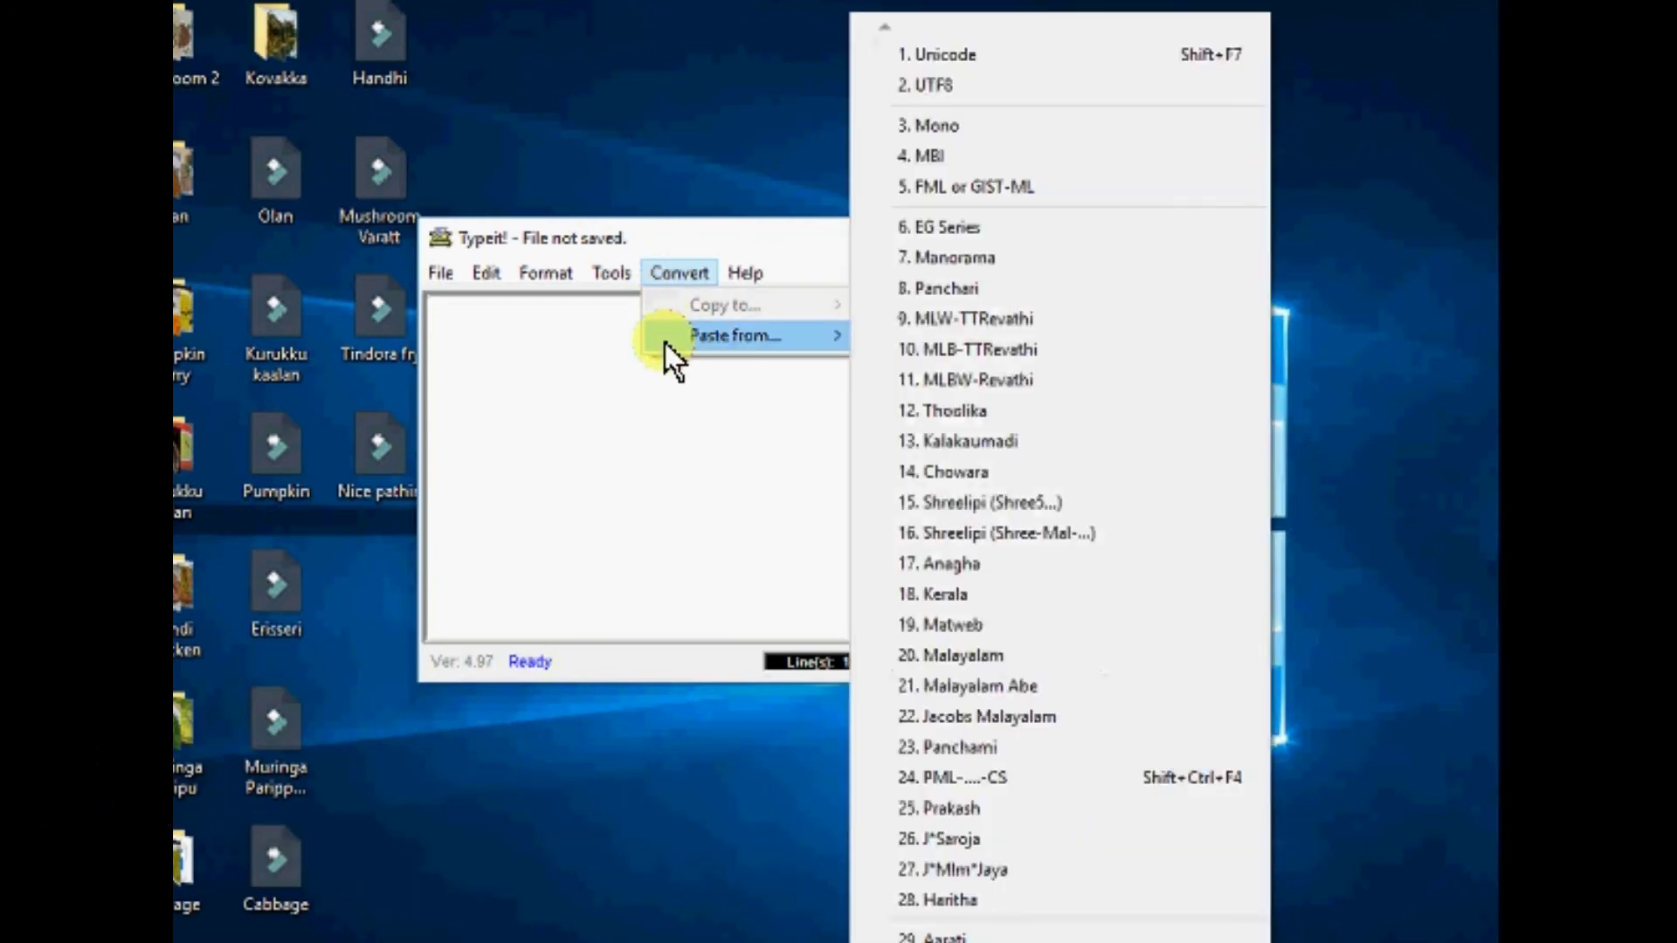
click(1024, 56)
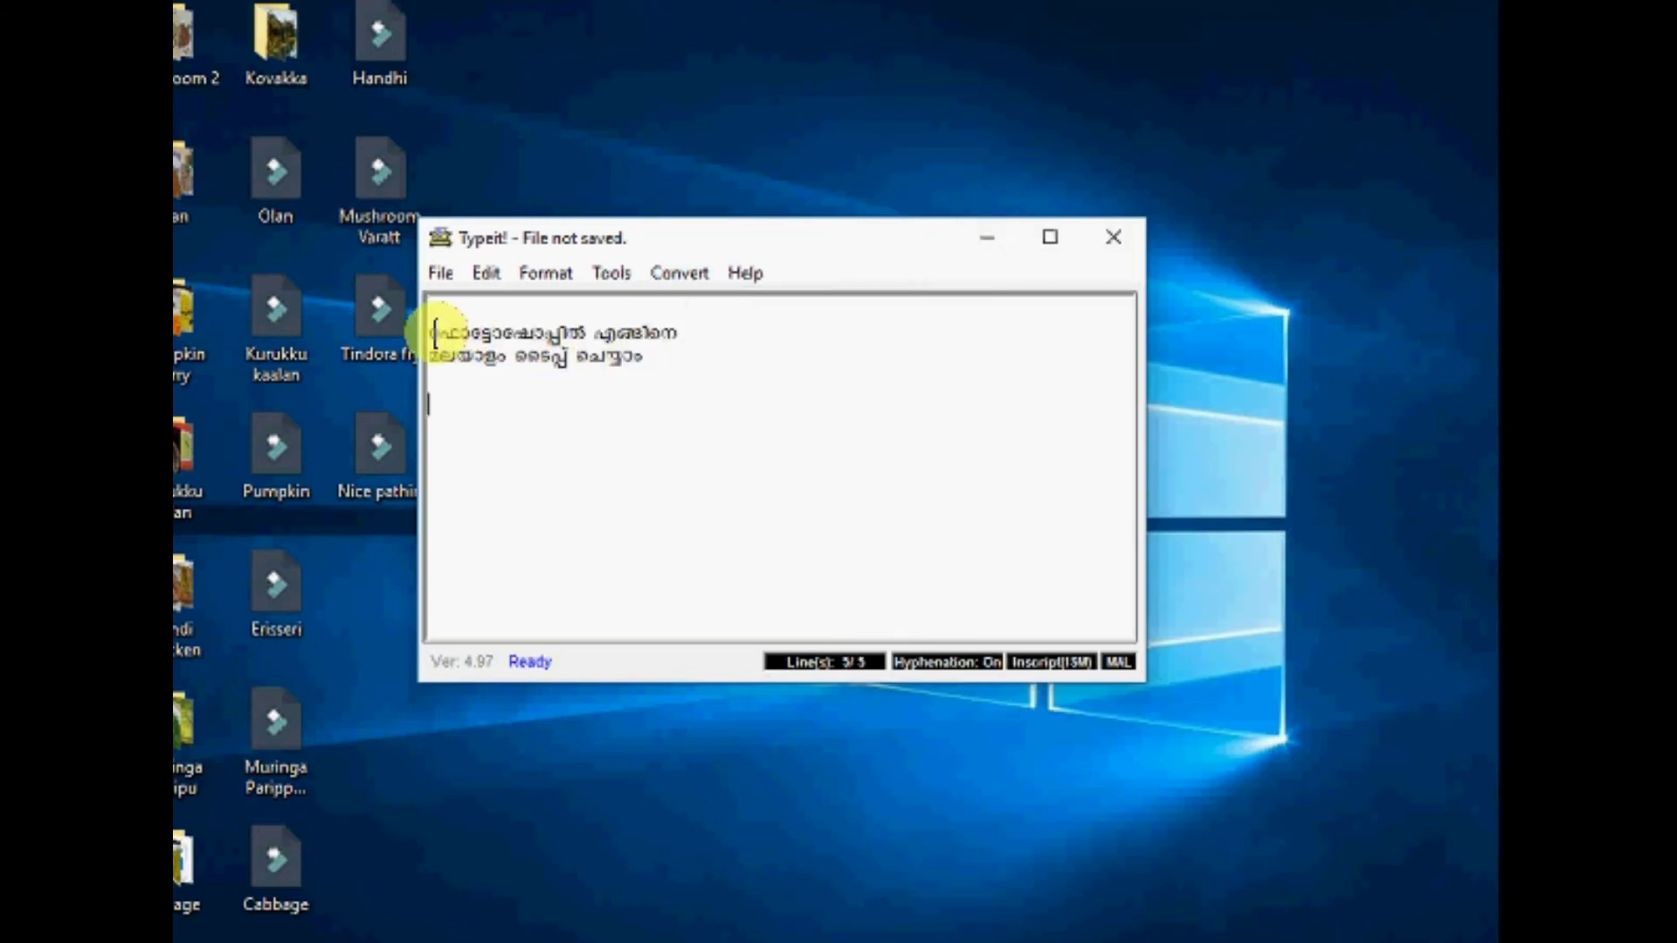
drag(432, 332, 753, 412)
click(756, 420)
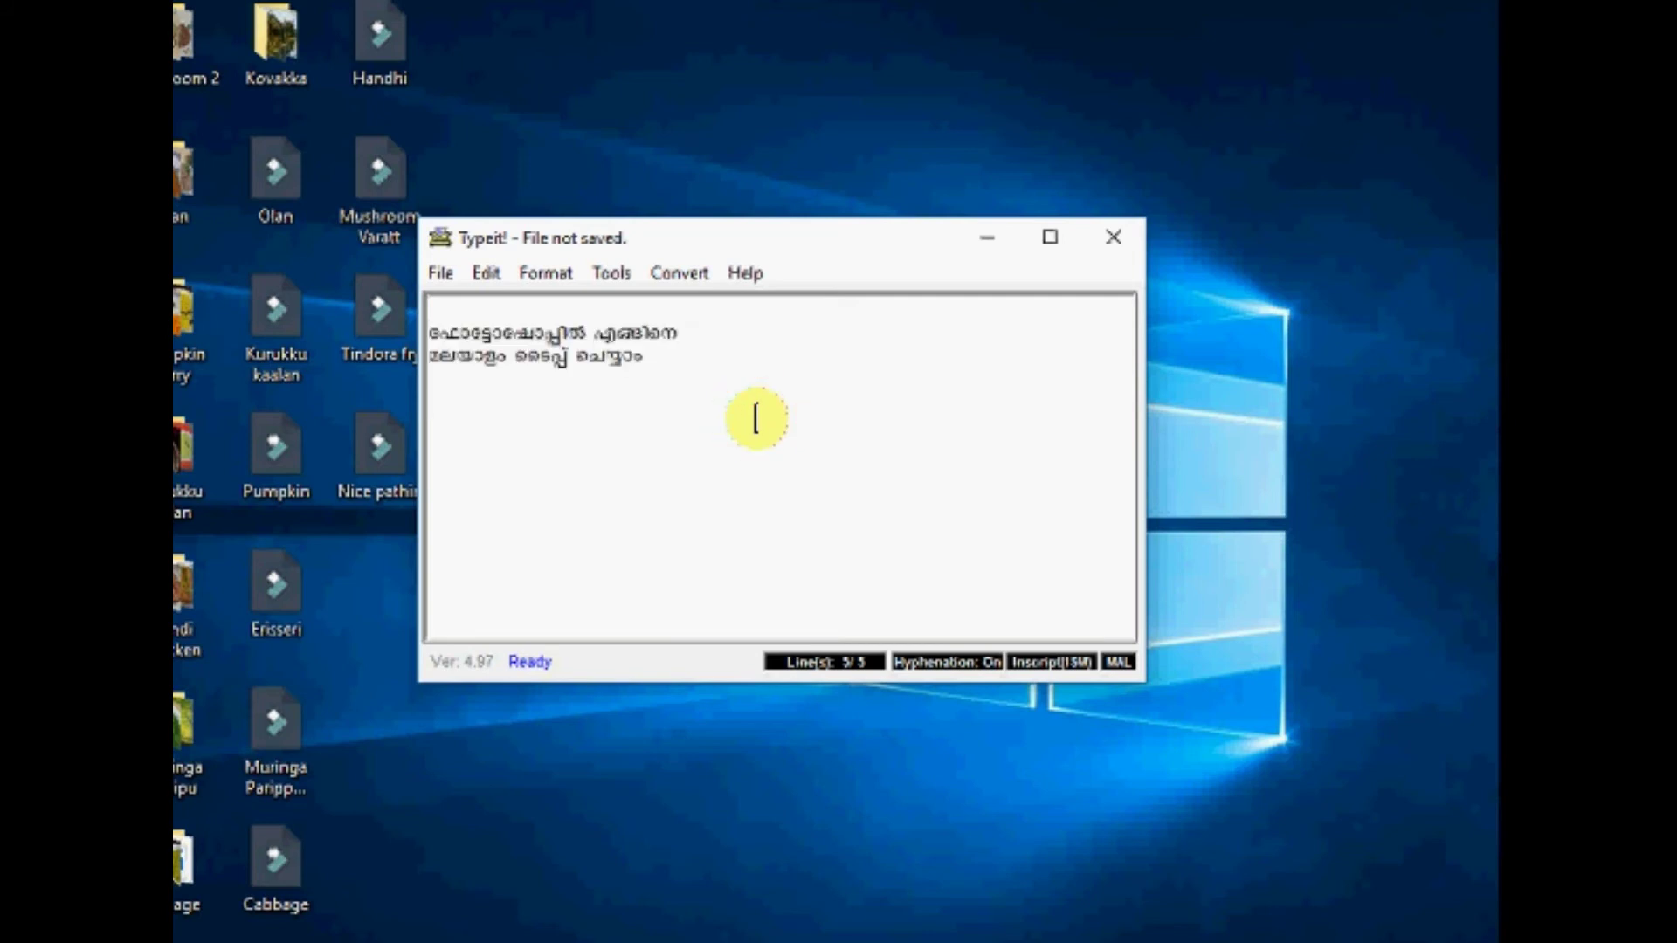
Copy the text out as FML via Convert > Copy to > 5. FML, then return to Photoshop.
click(665, 277)
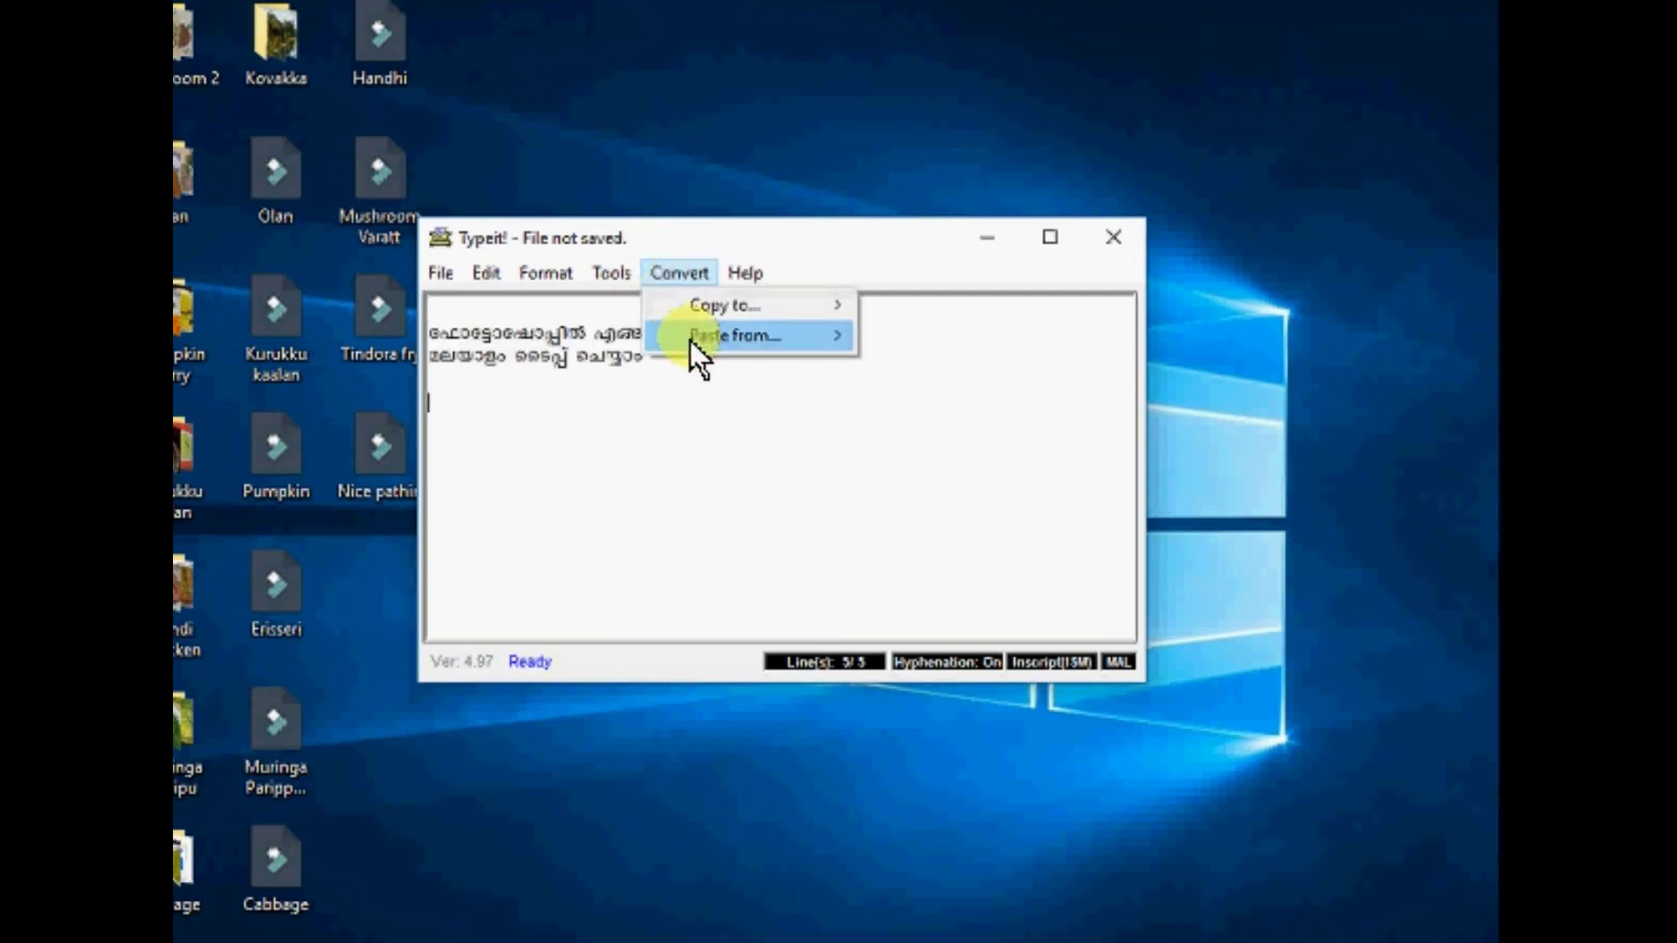
mouse_move(704, 330)
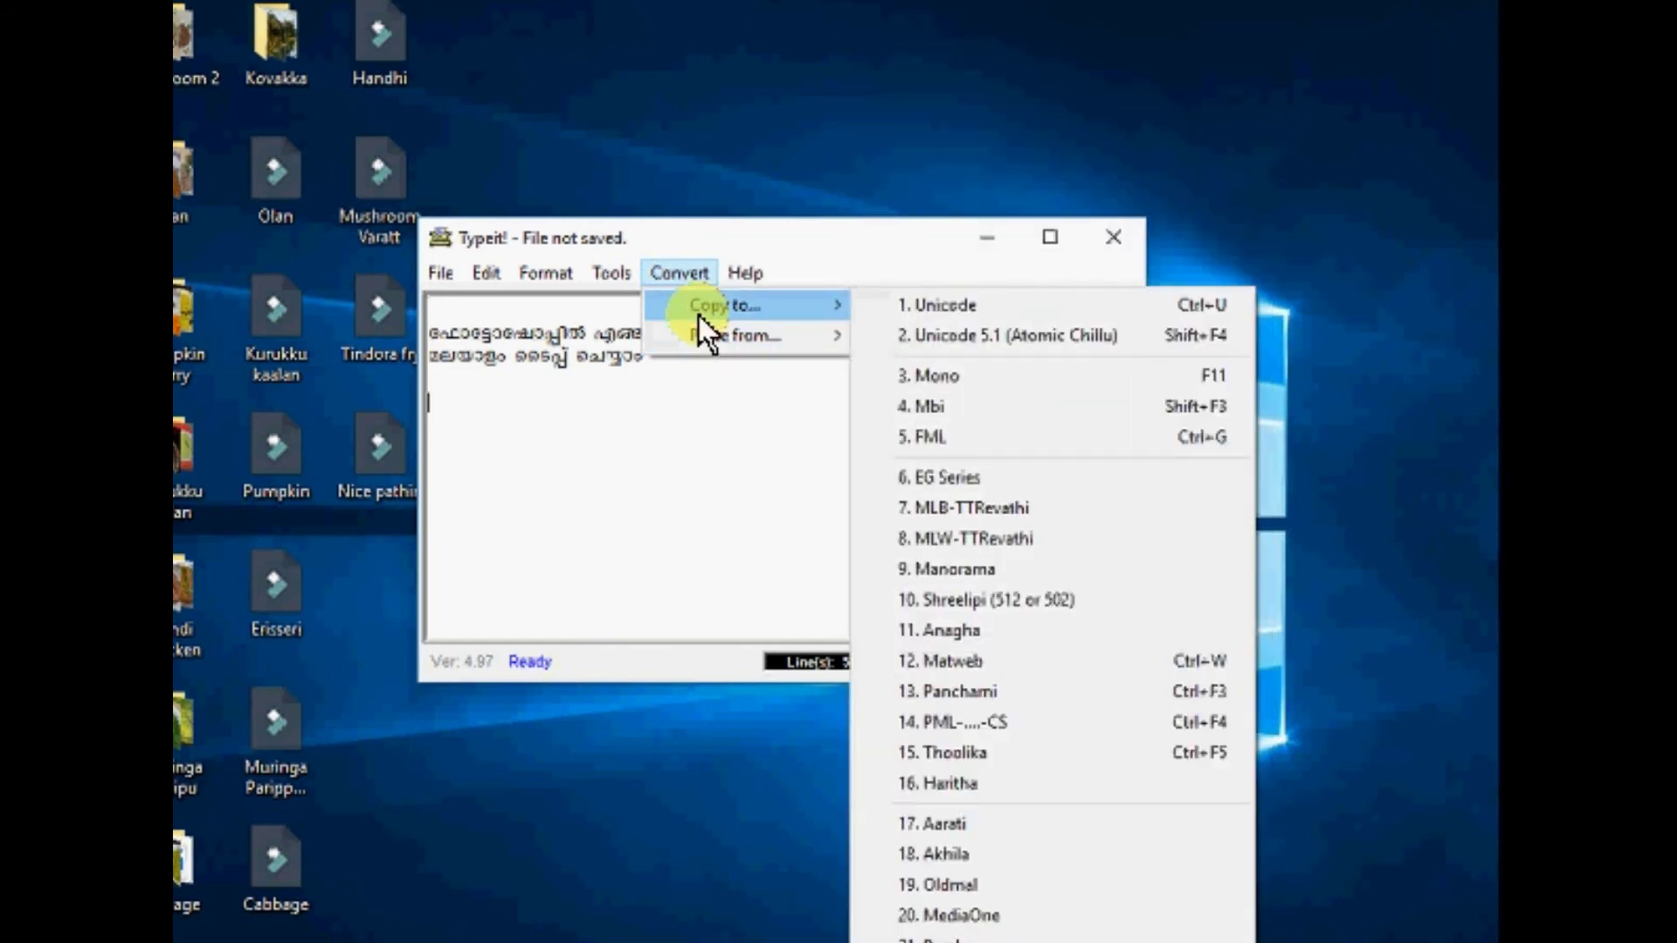
click(990, 441)
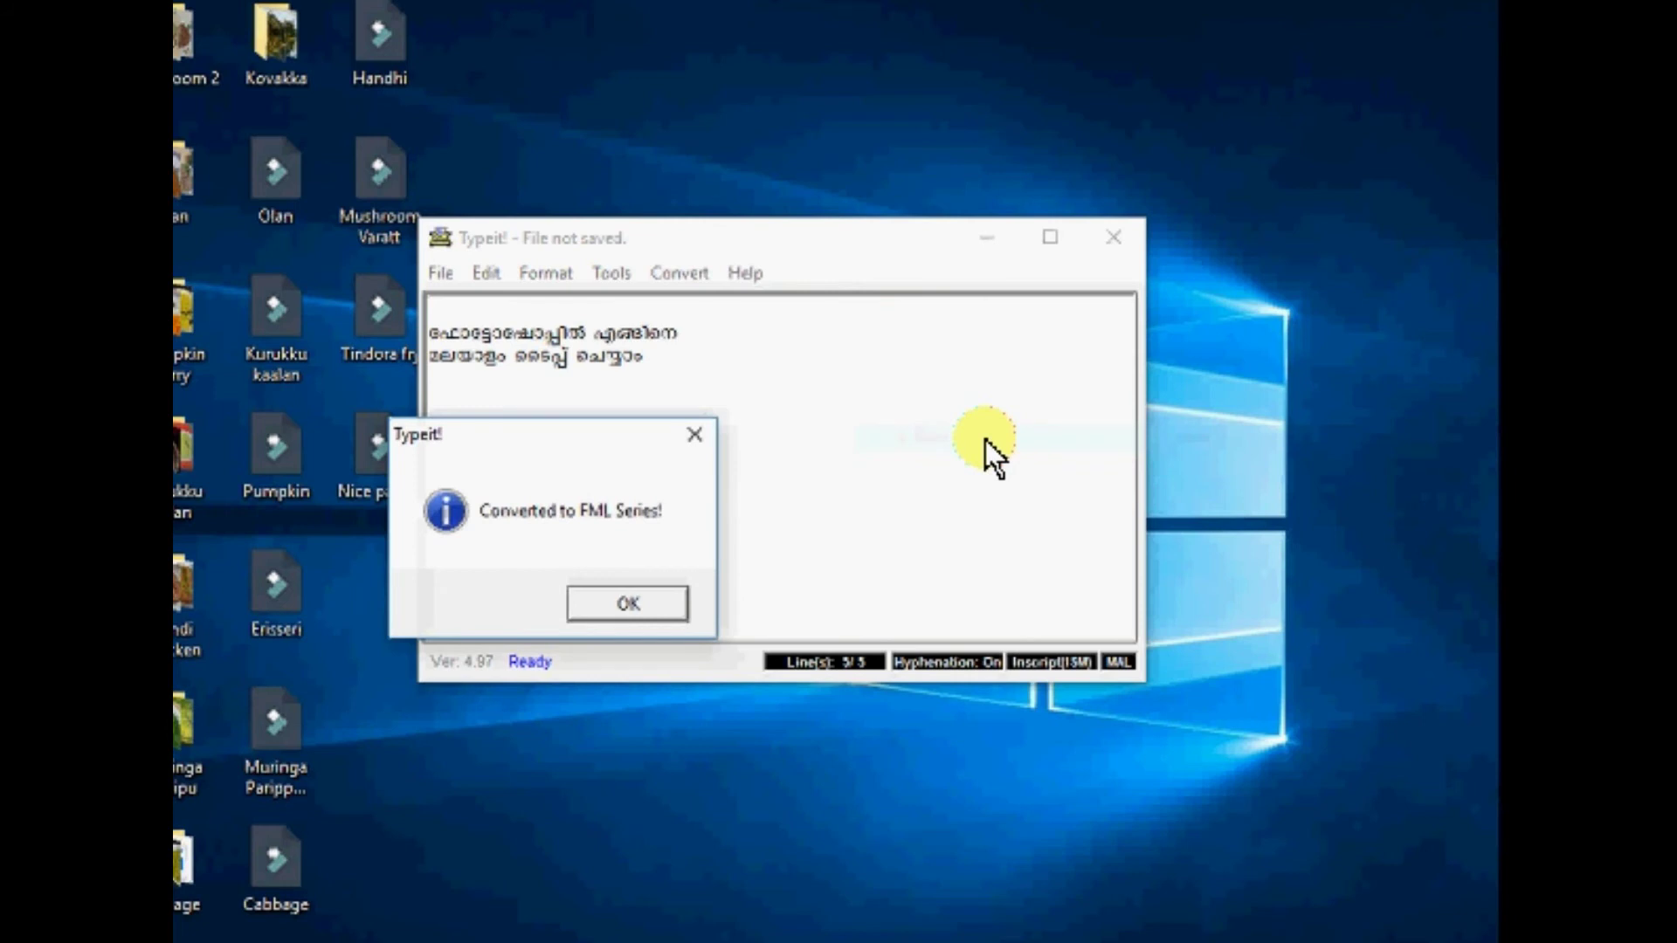
click(629, 605)
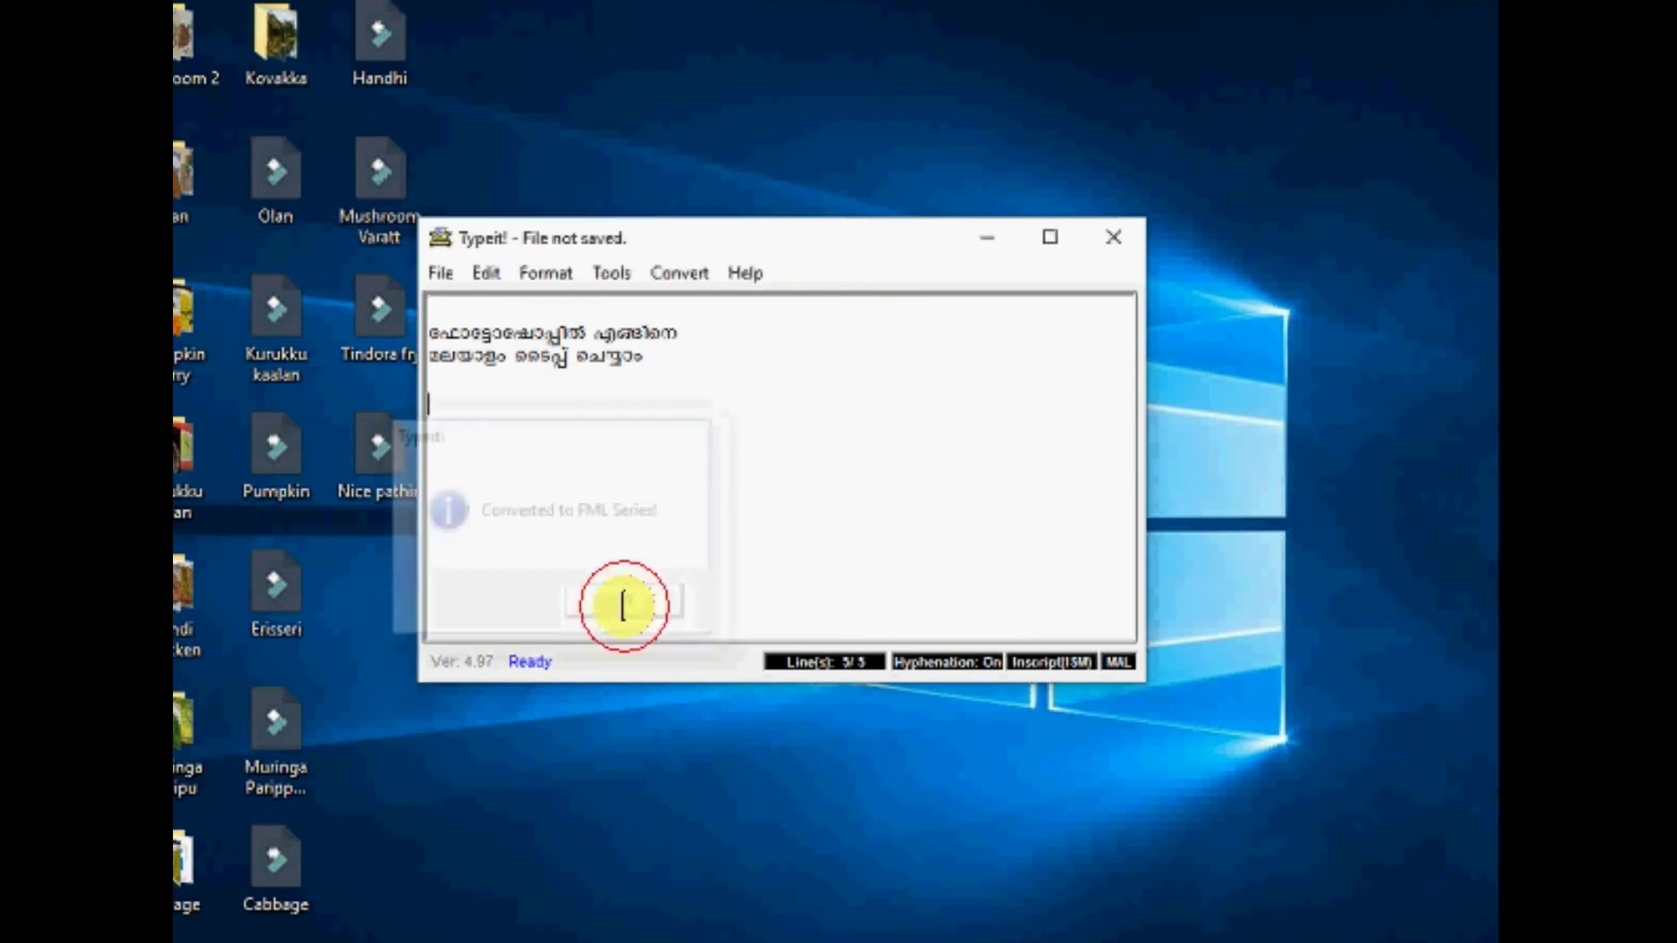
click(987, 238)
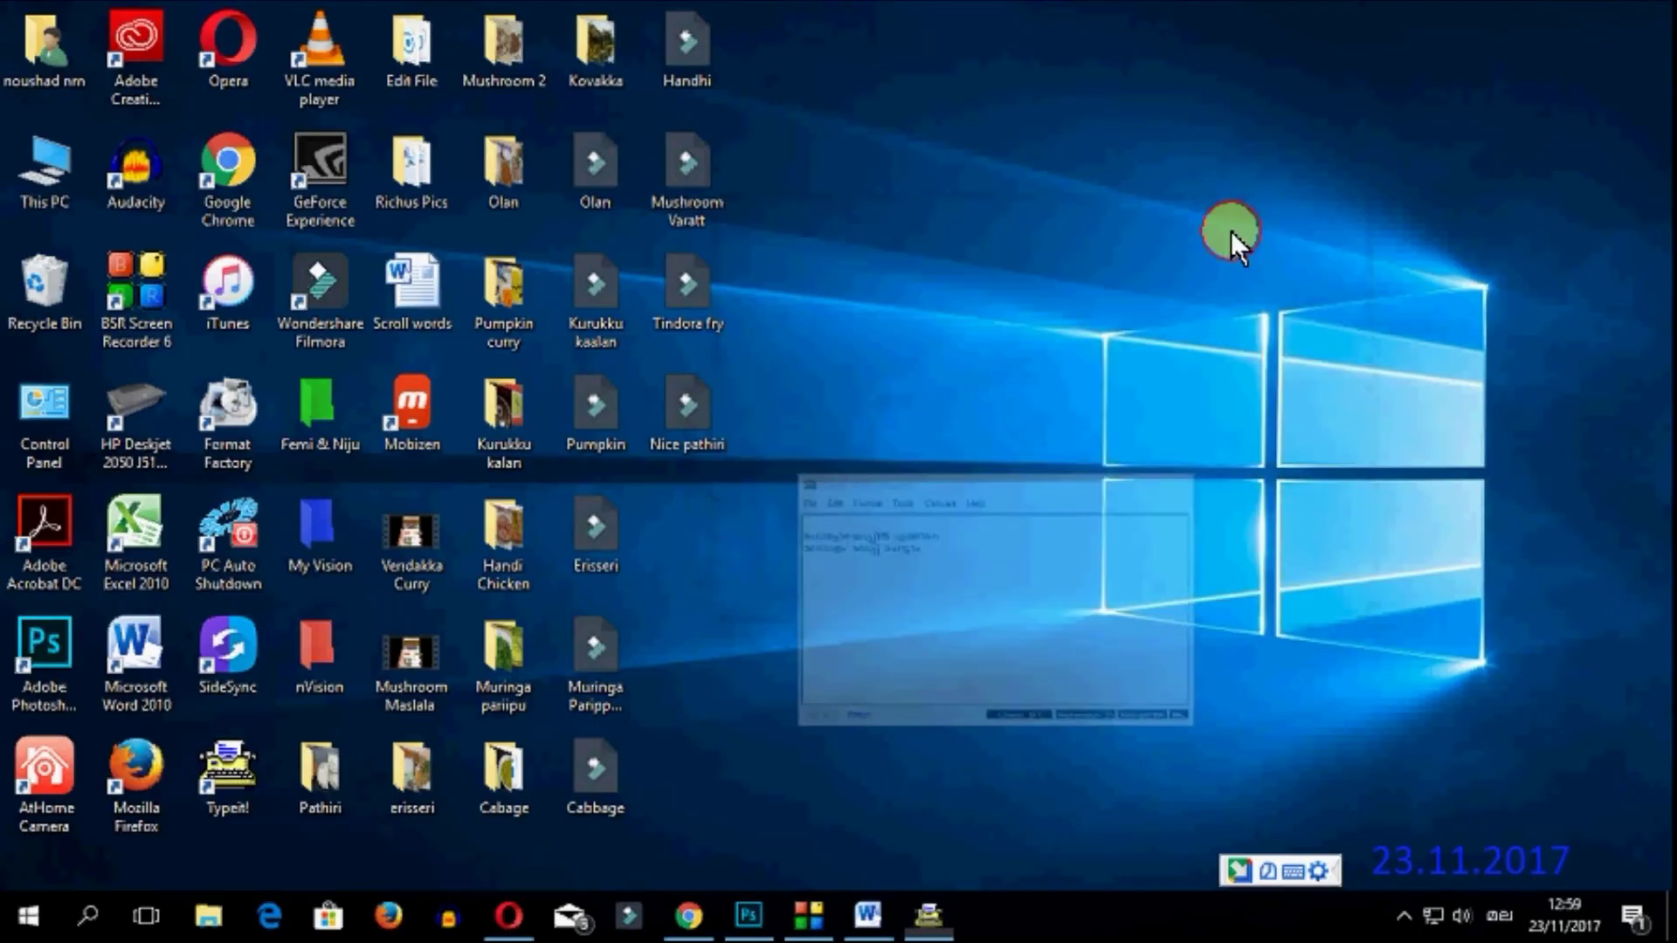
click(753, 913)
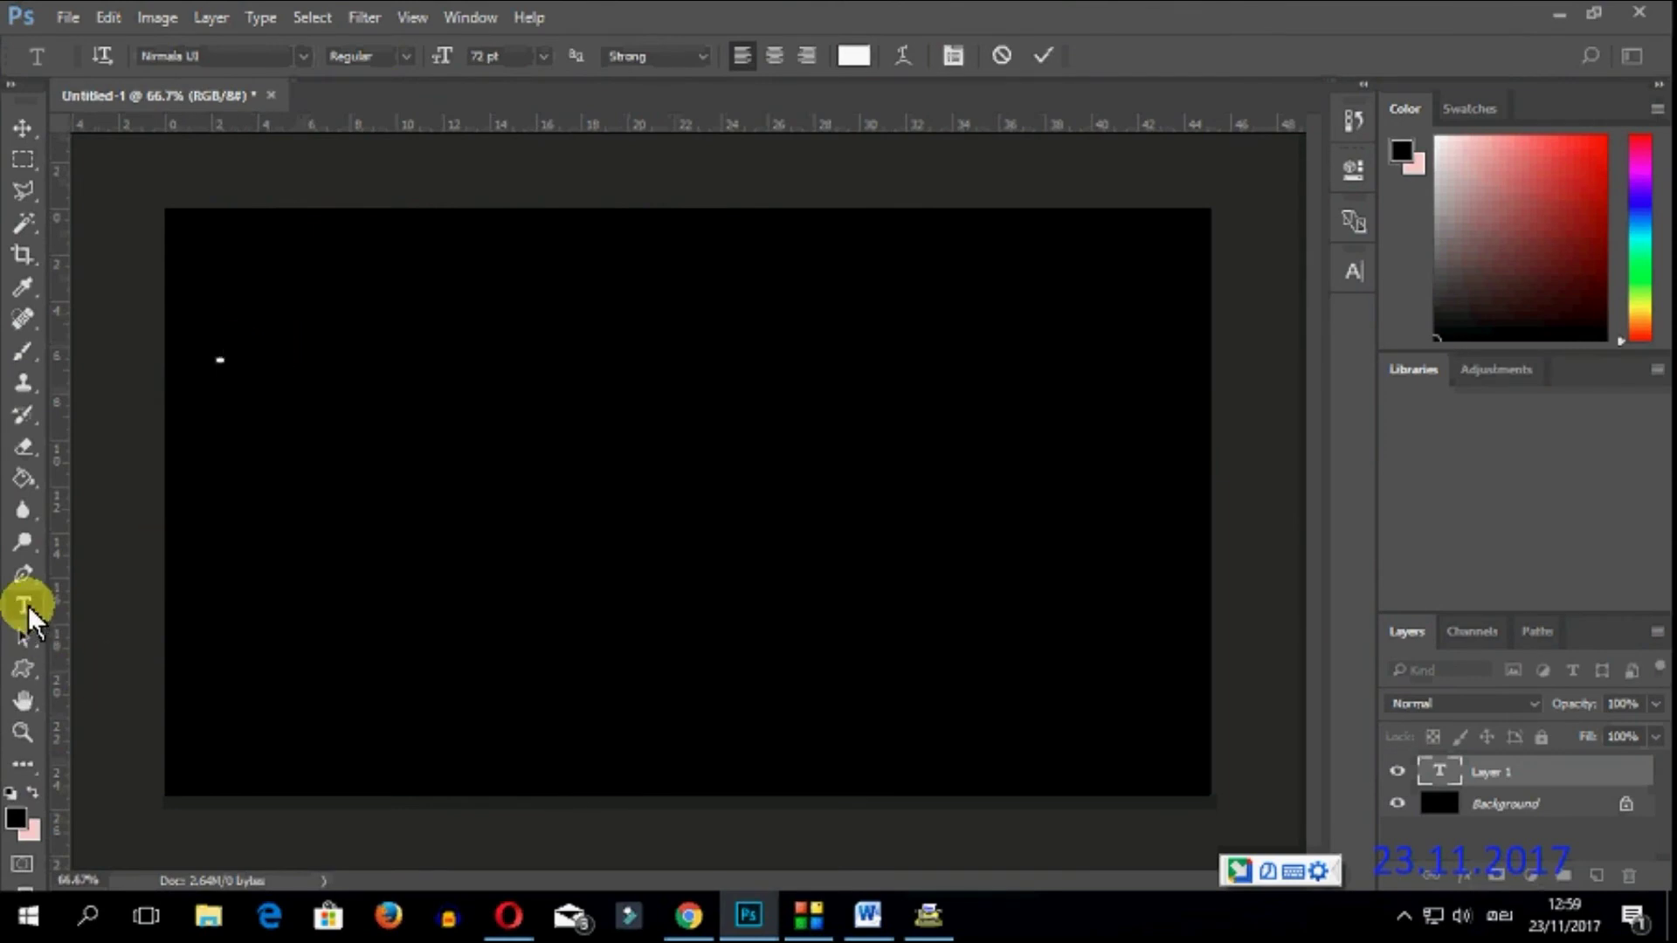
Paste the converted FML text onto the Photoshop text layer.
click(230, 348)
right_click(233, 351)
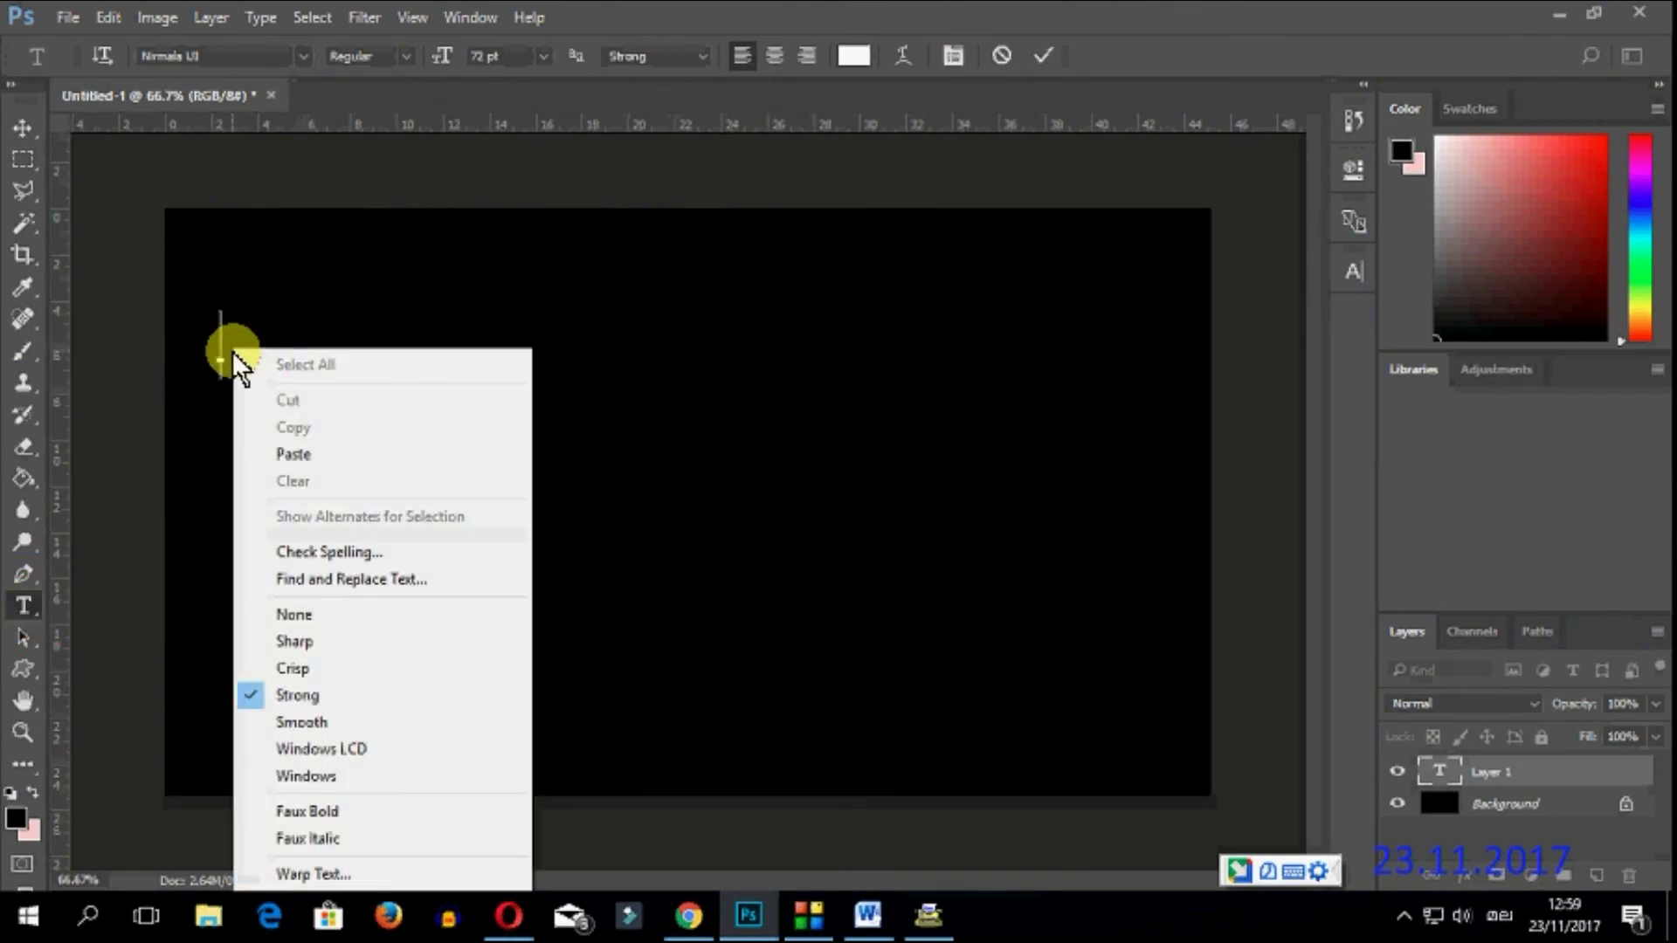
click(312, 455)
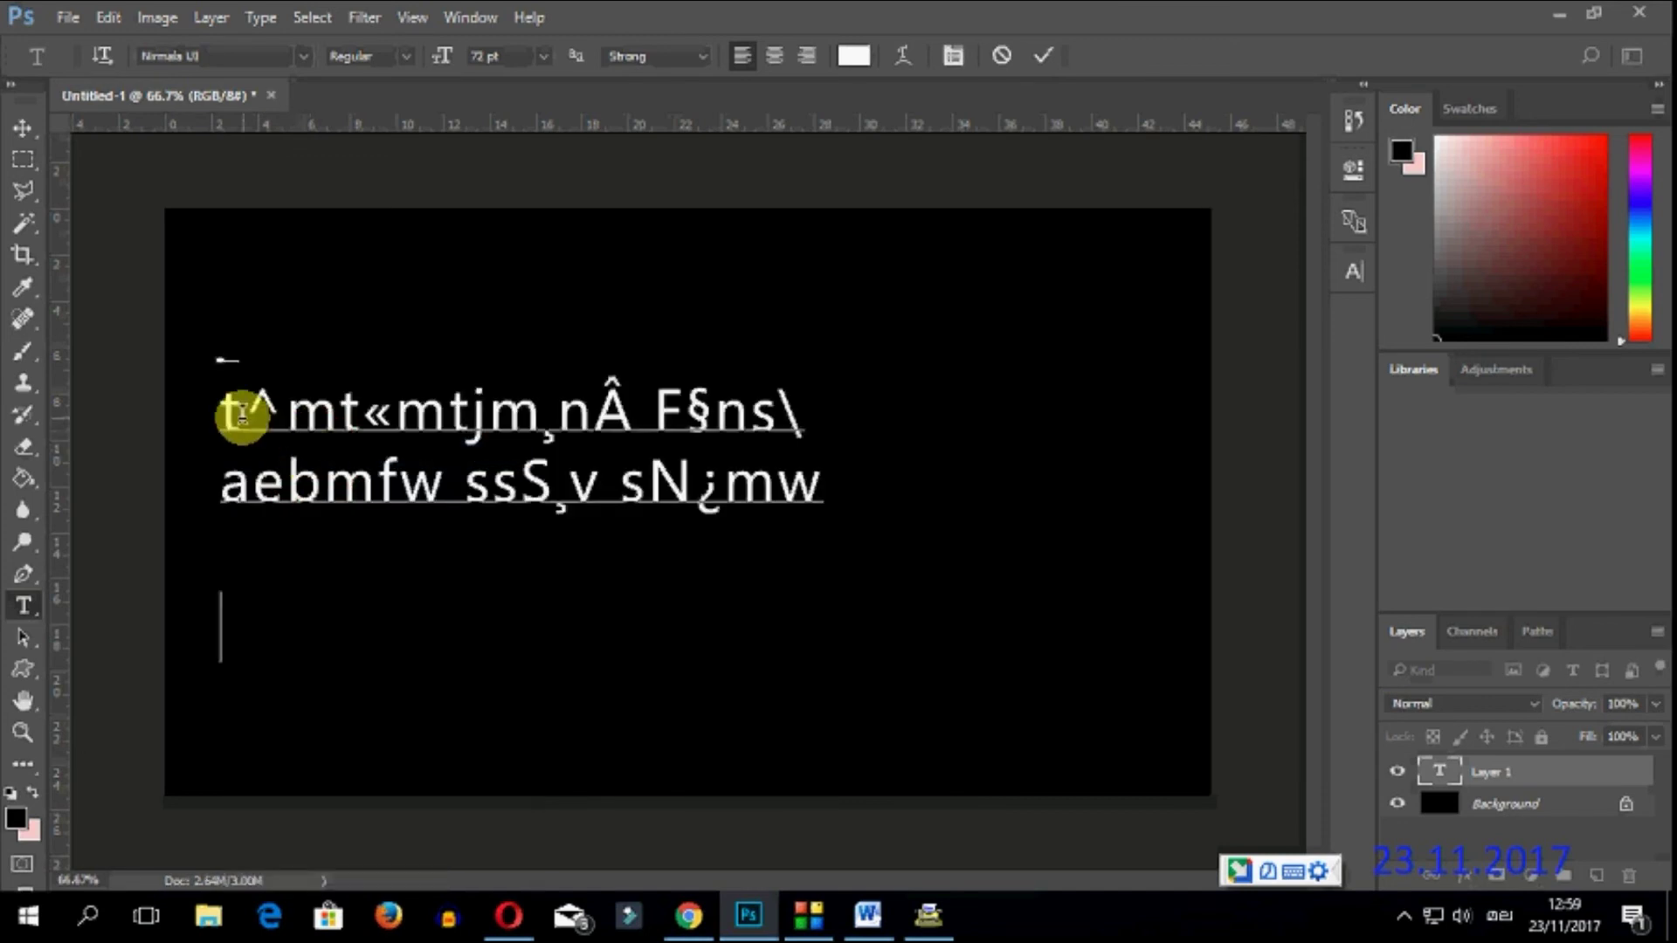
Set the pasted text to the FML-TTVinay font and reselect both Malayalam lines.
drag(230, 412, 896, 481)
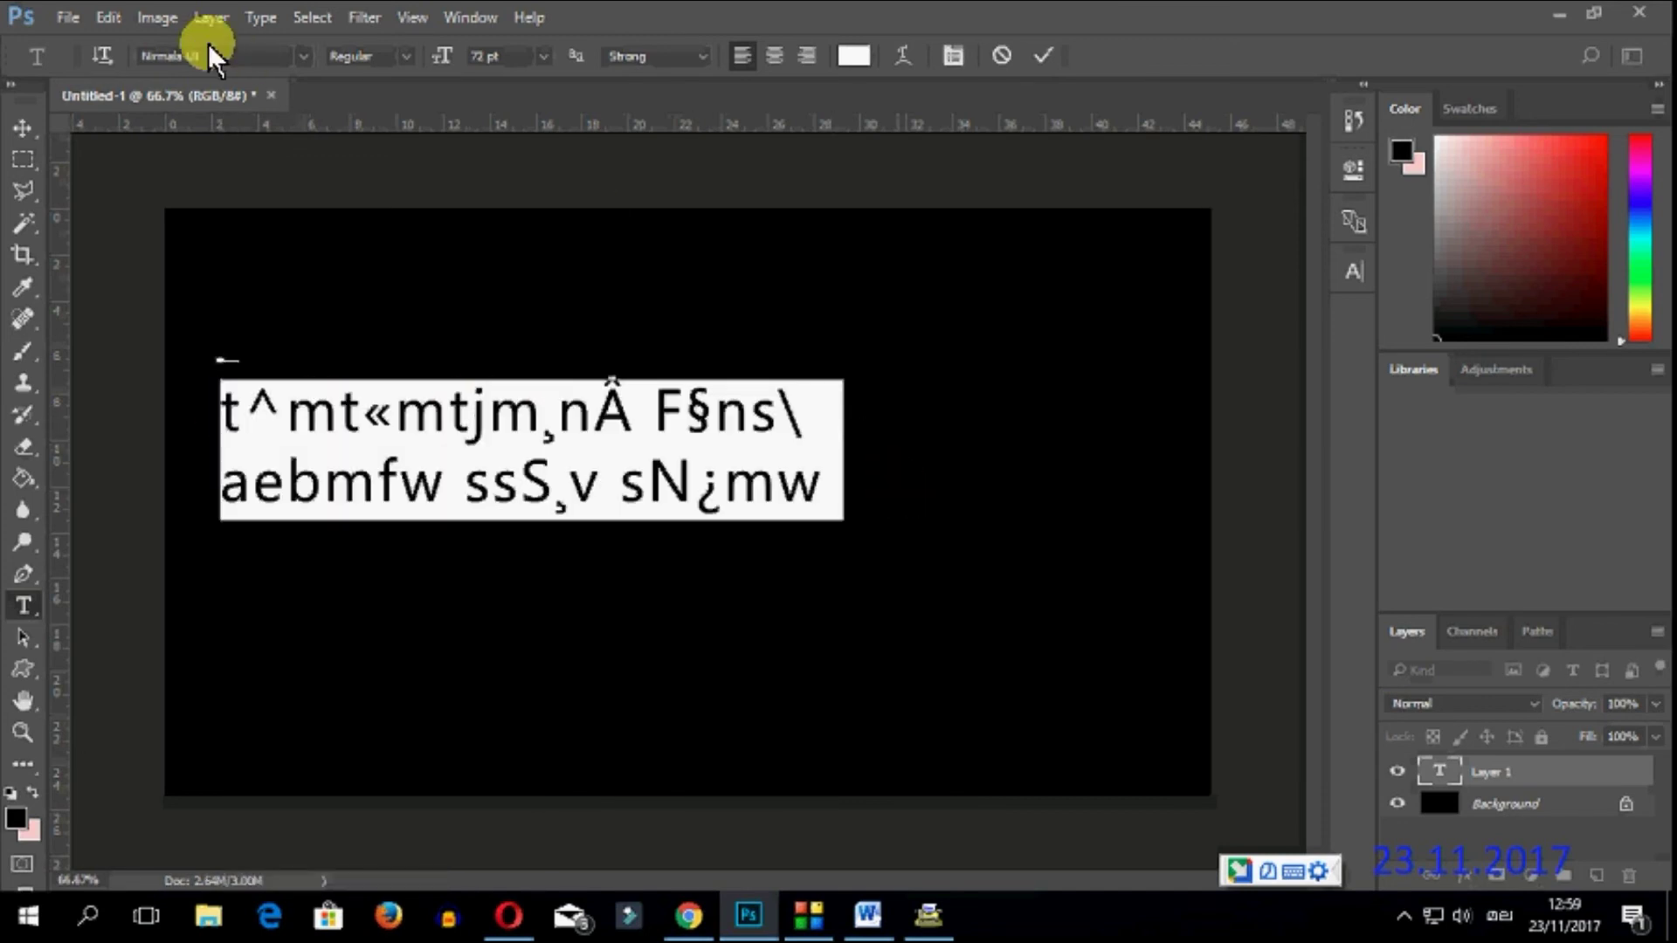
click(297, 54)
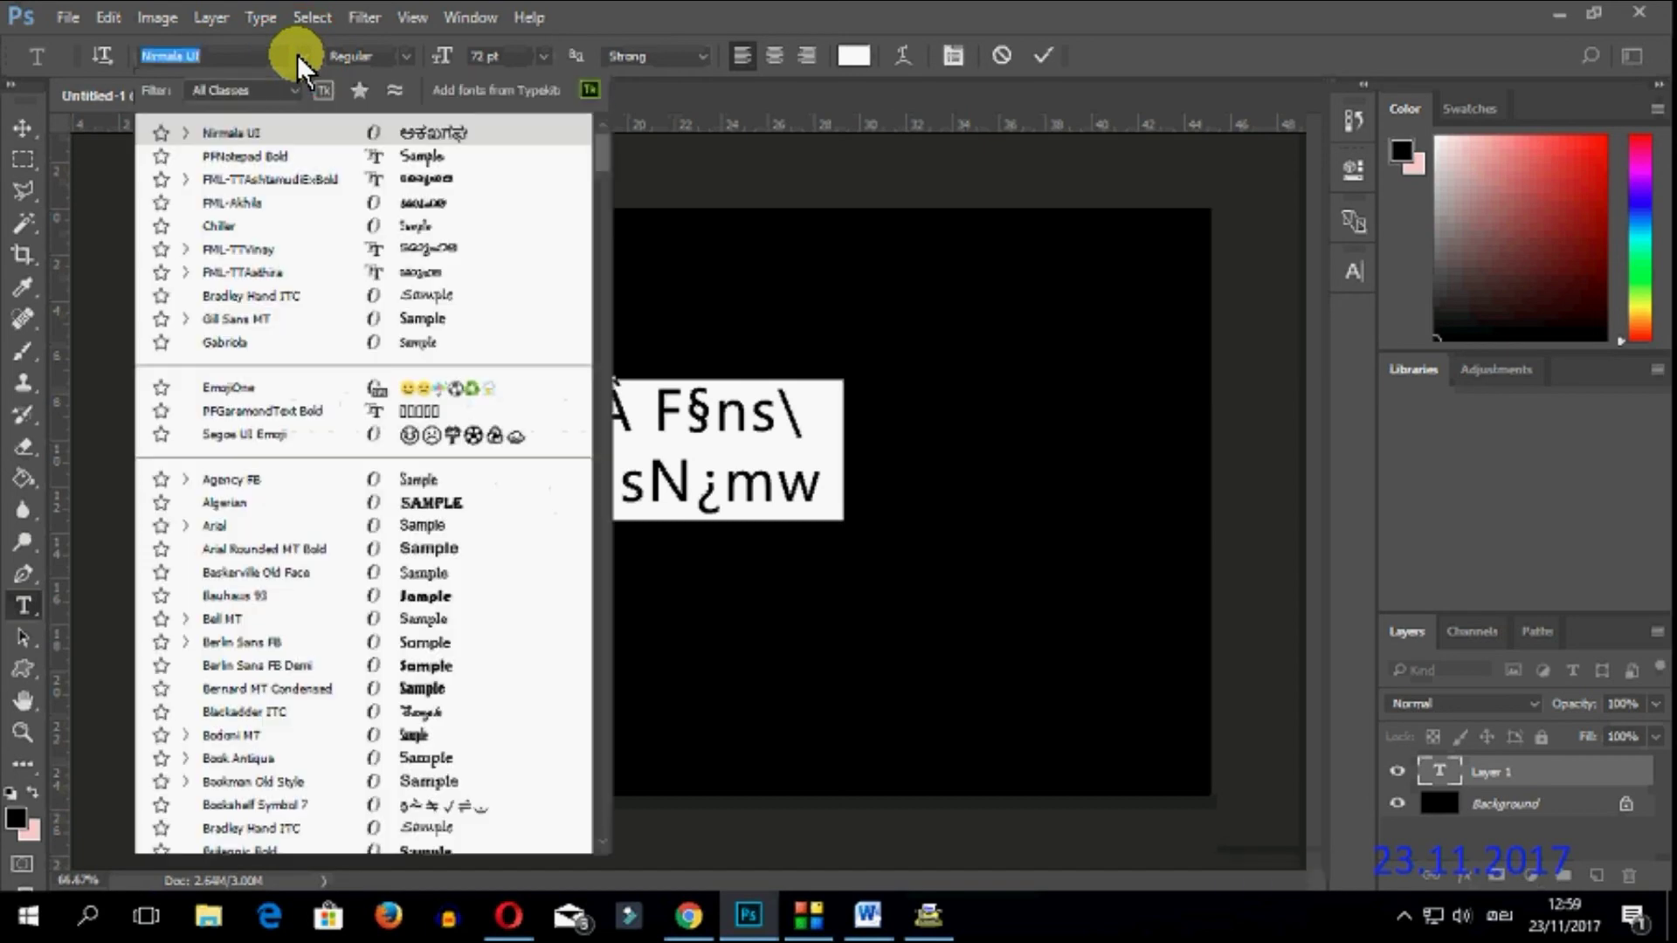
click(332, 249)
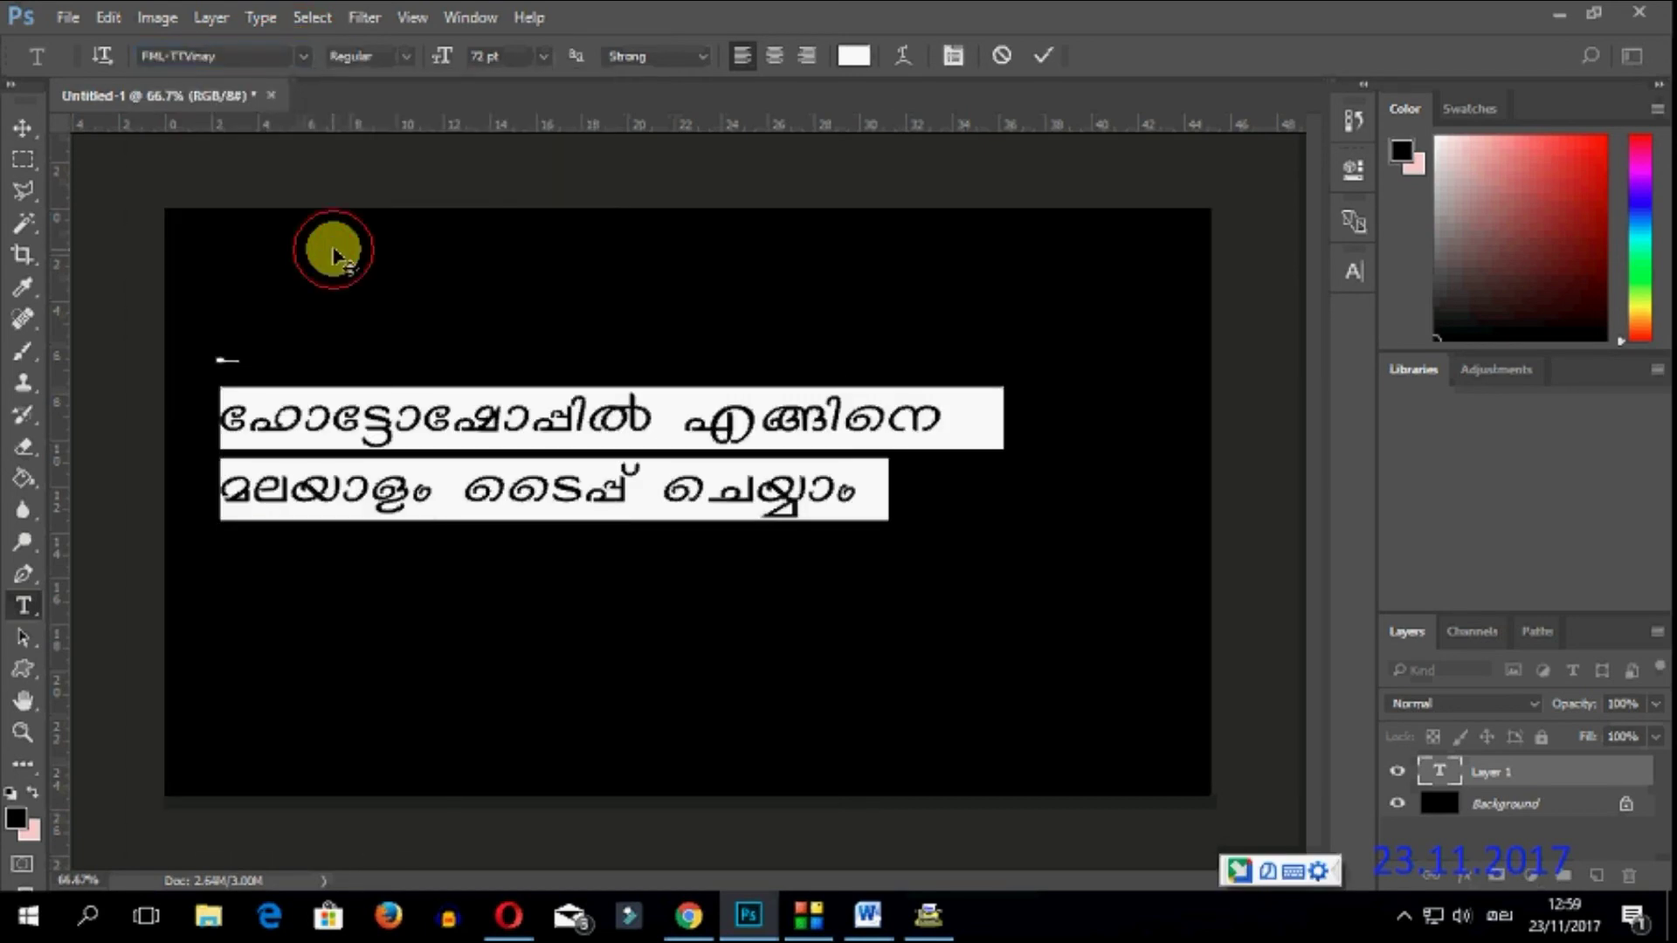
click(569, 310)
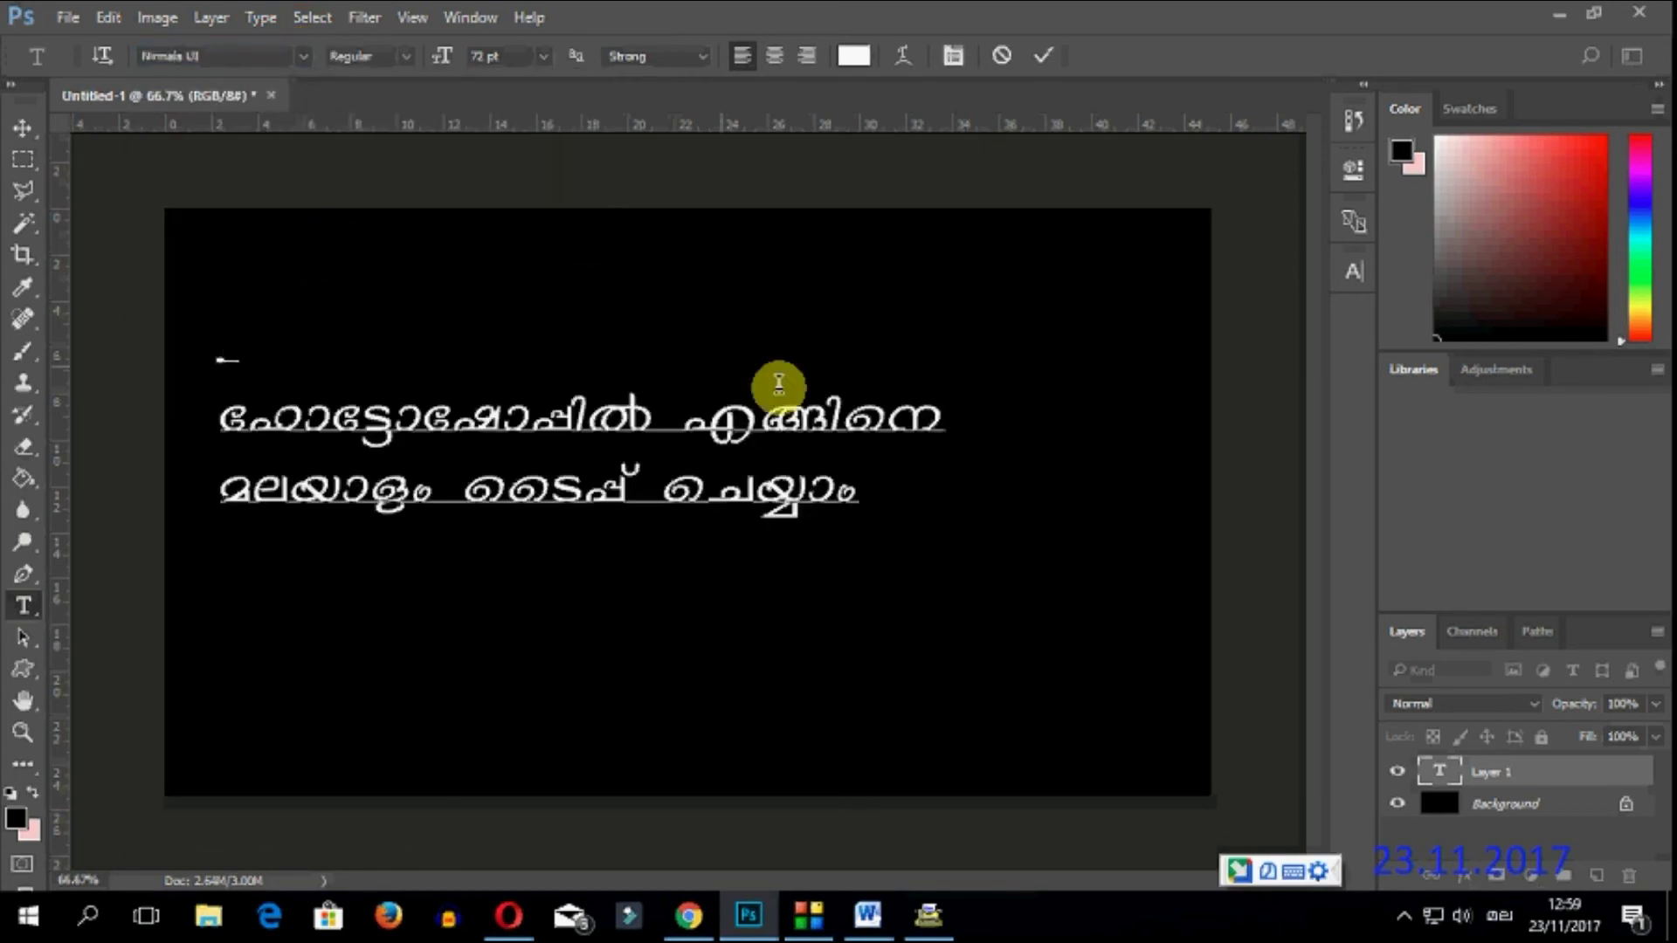
click(909, 494)
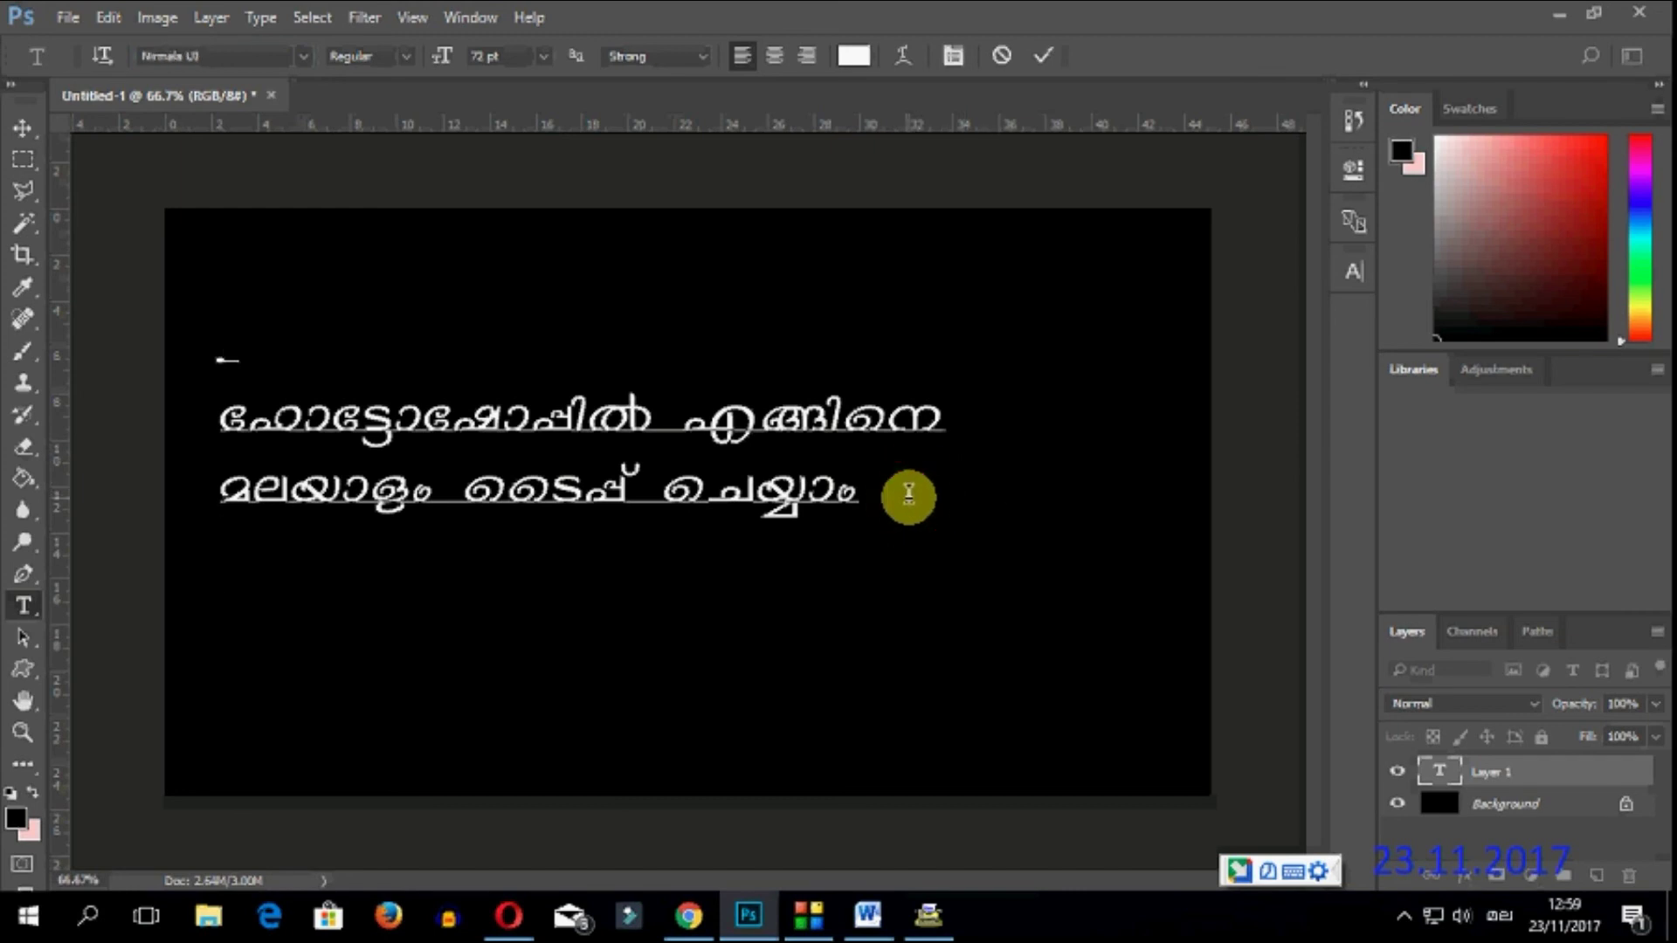
drag(207, 414, 704, 547)
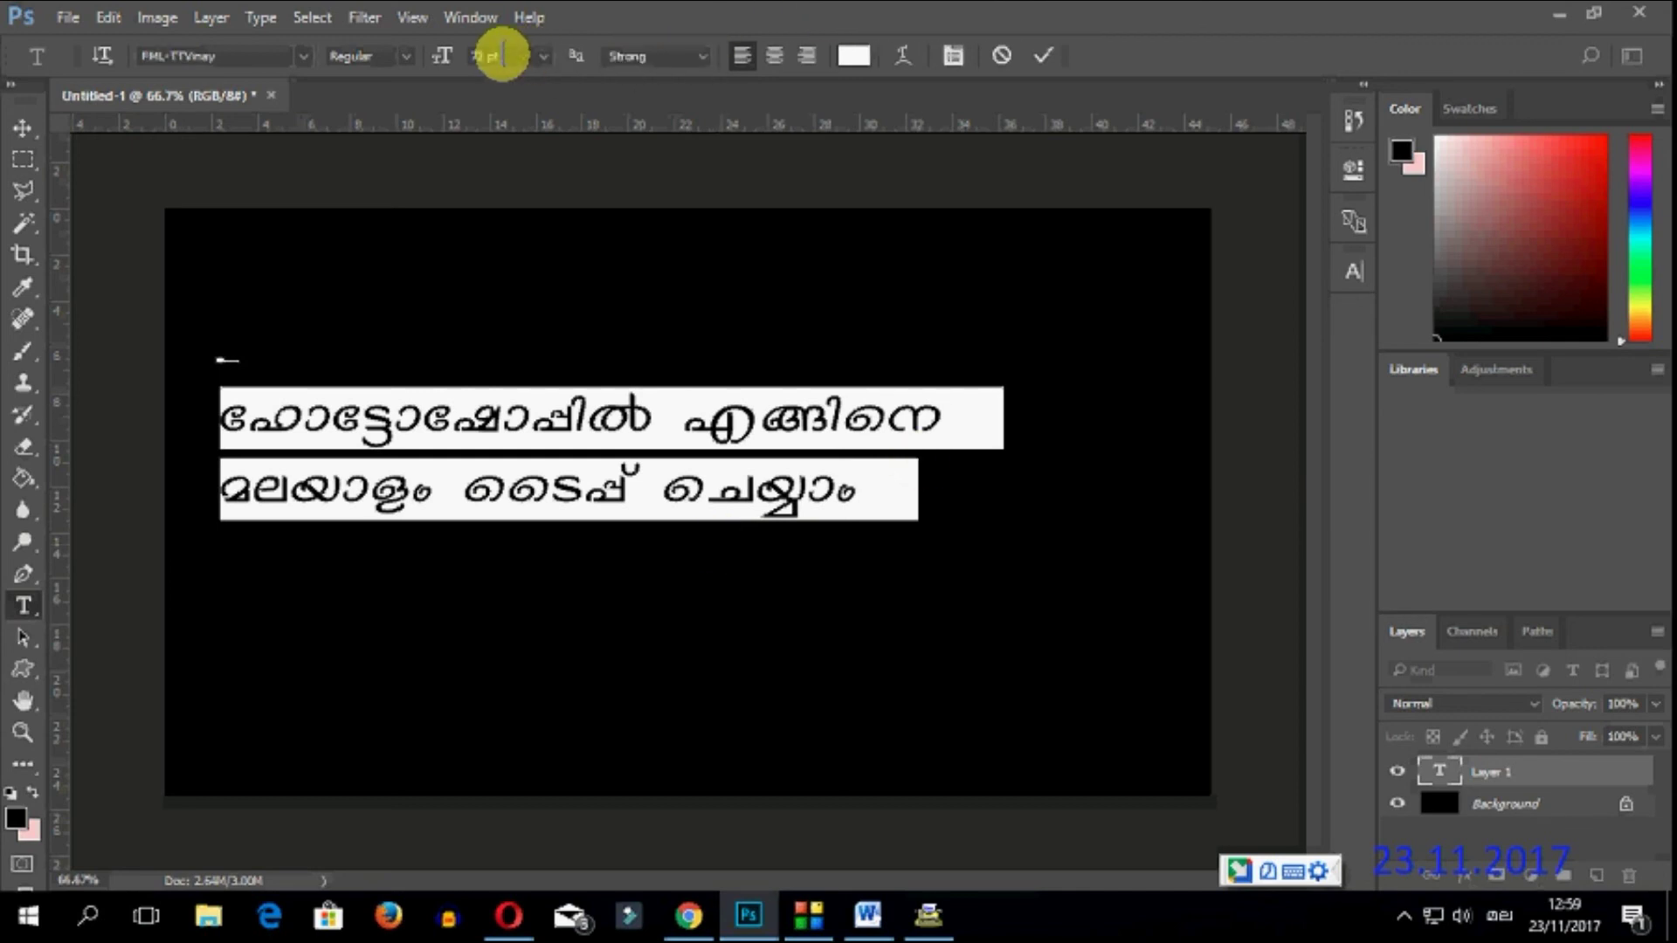
Change the font size of both Malayalam lines to 100 pt.
click(449, 57)
text(120)
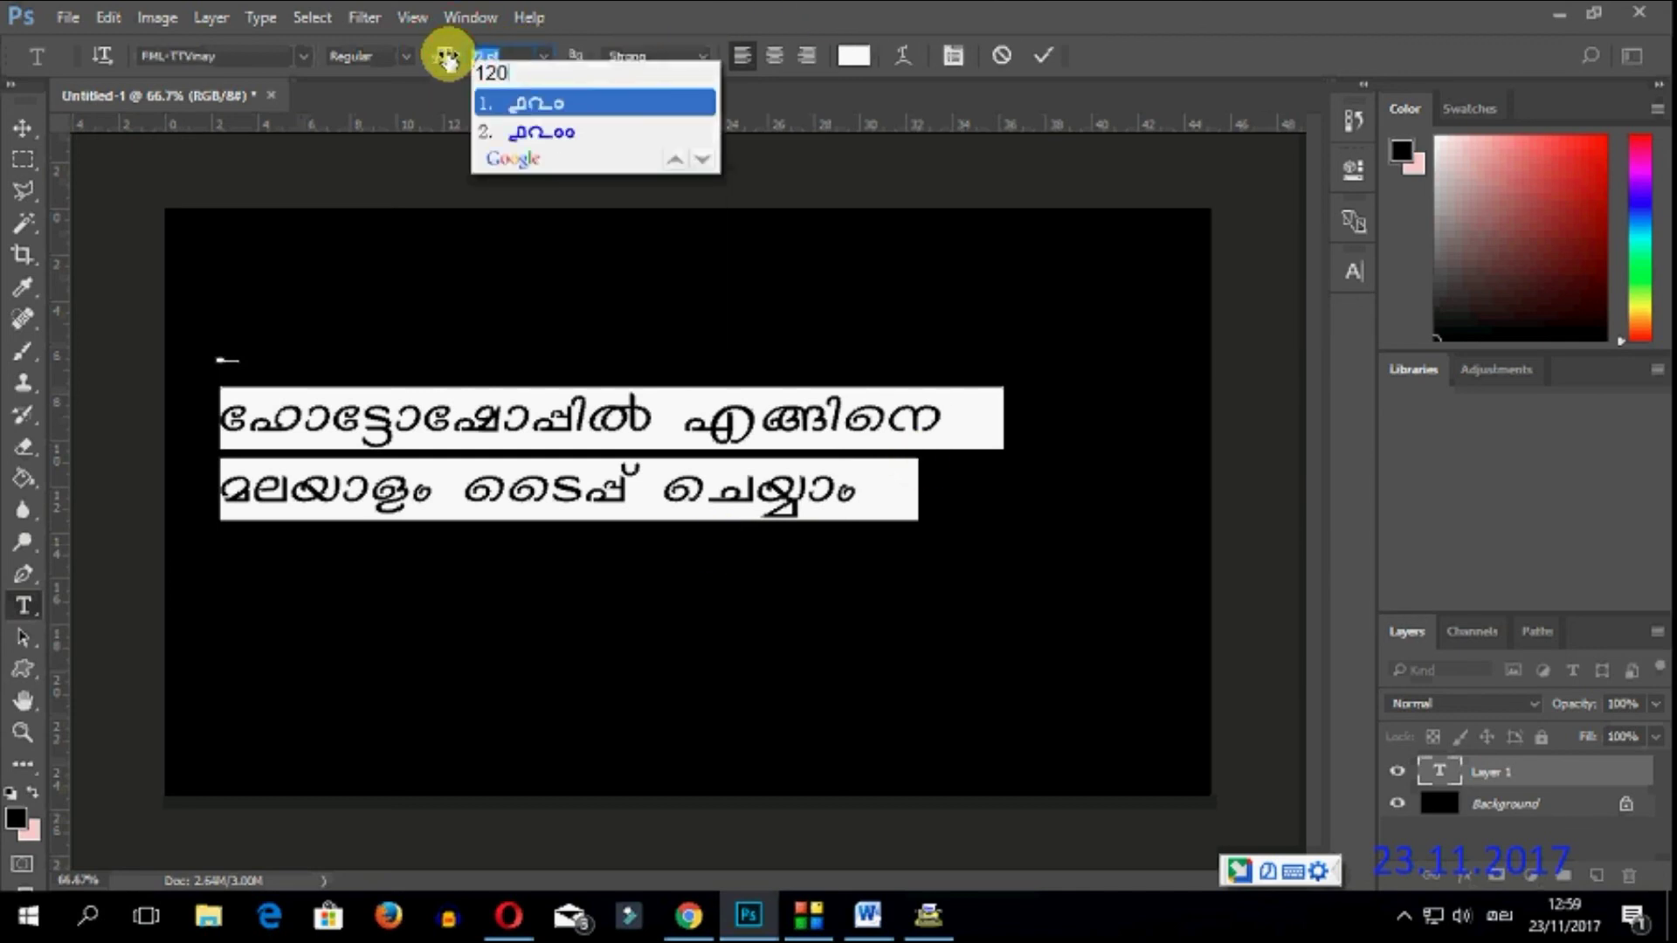
key(BackSpace)
key(Return)
key(alt+shift)
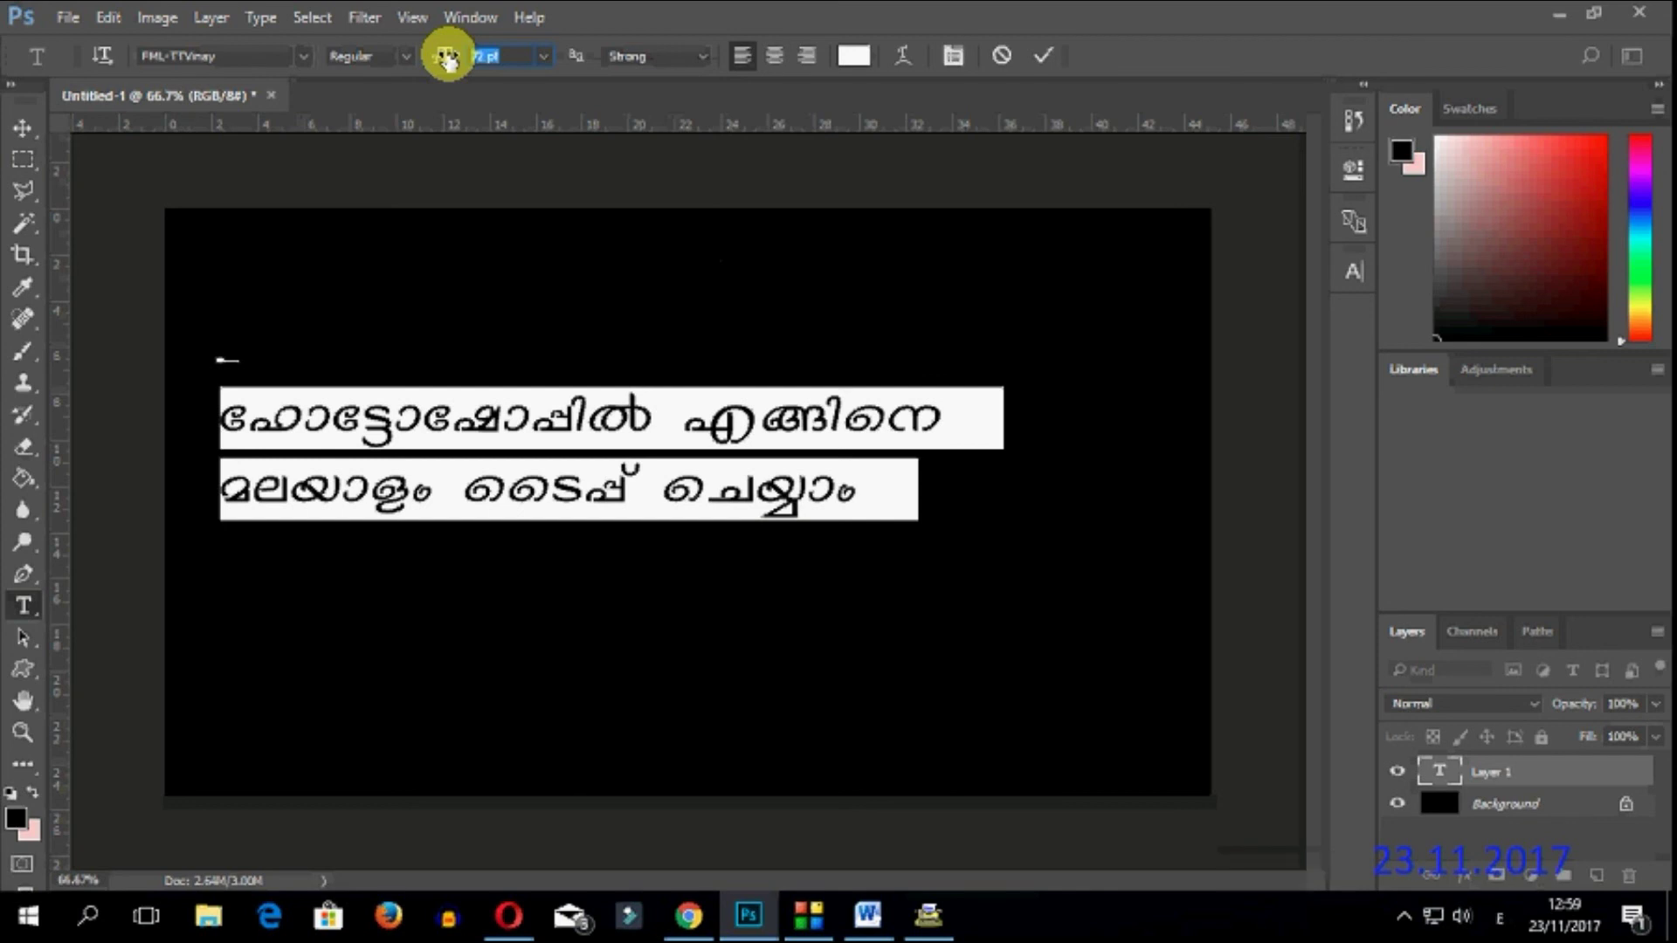
key(Return)
text(0)
key(Return)
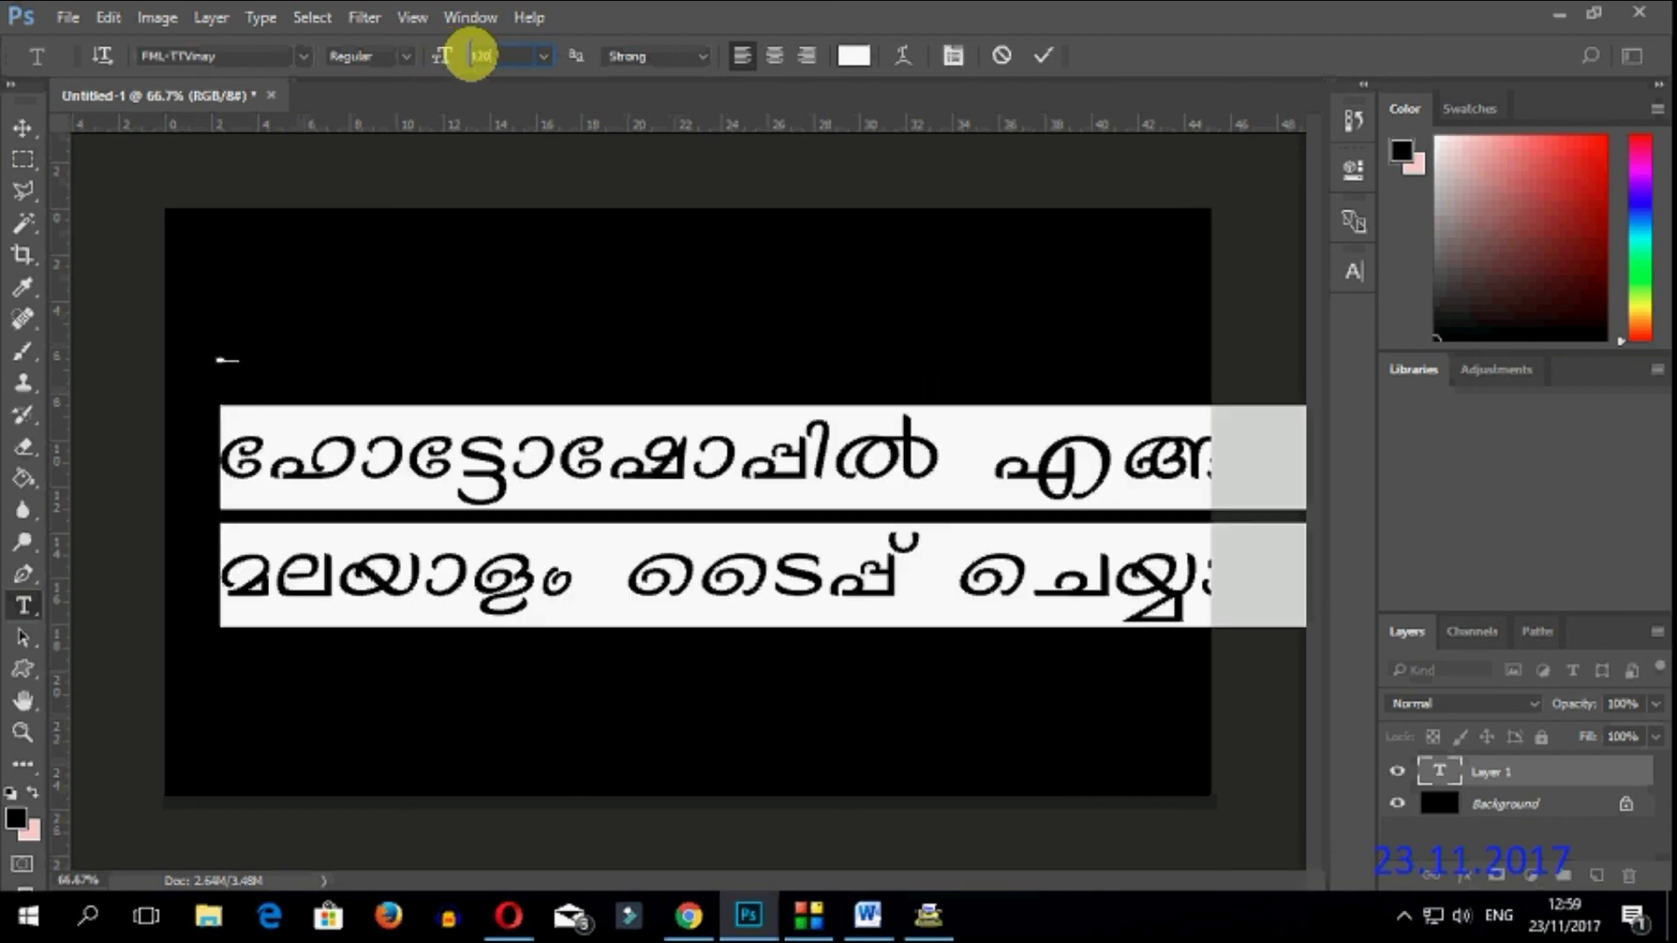
text(1)
key(Return)
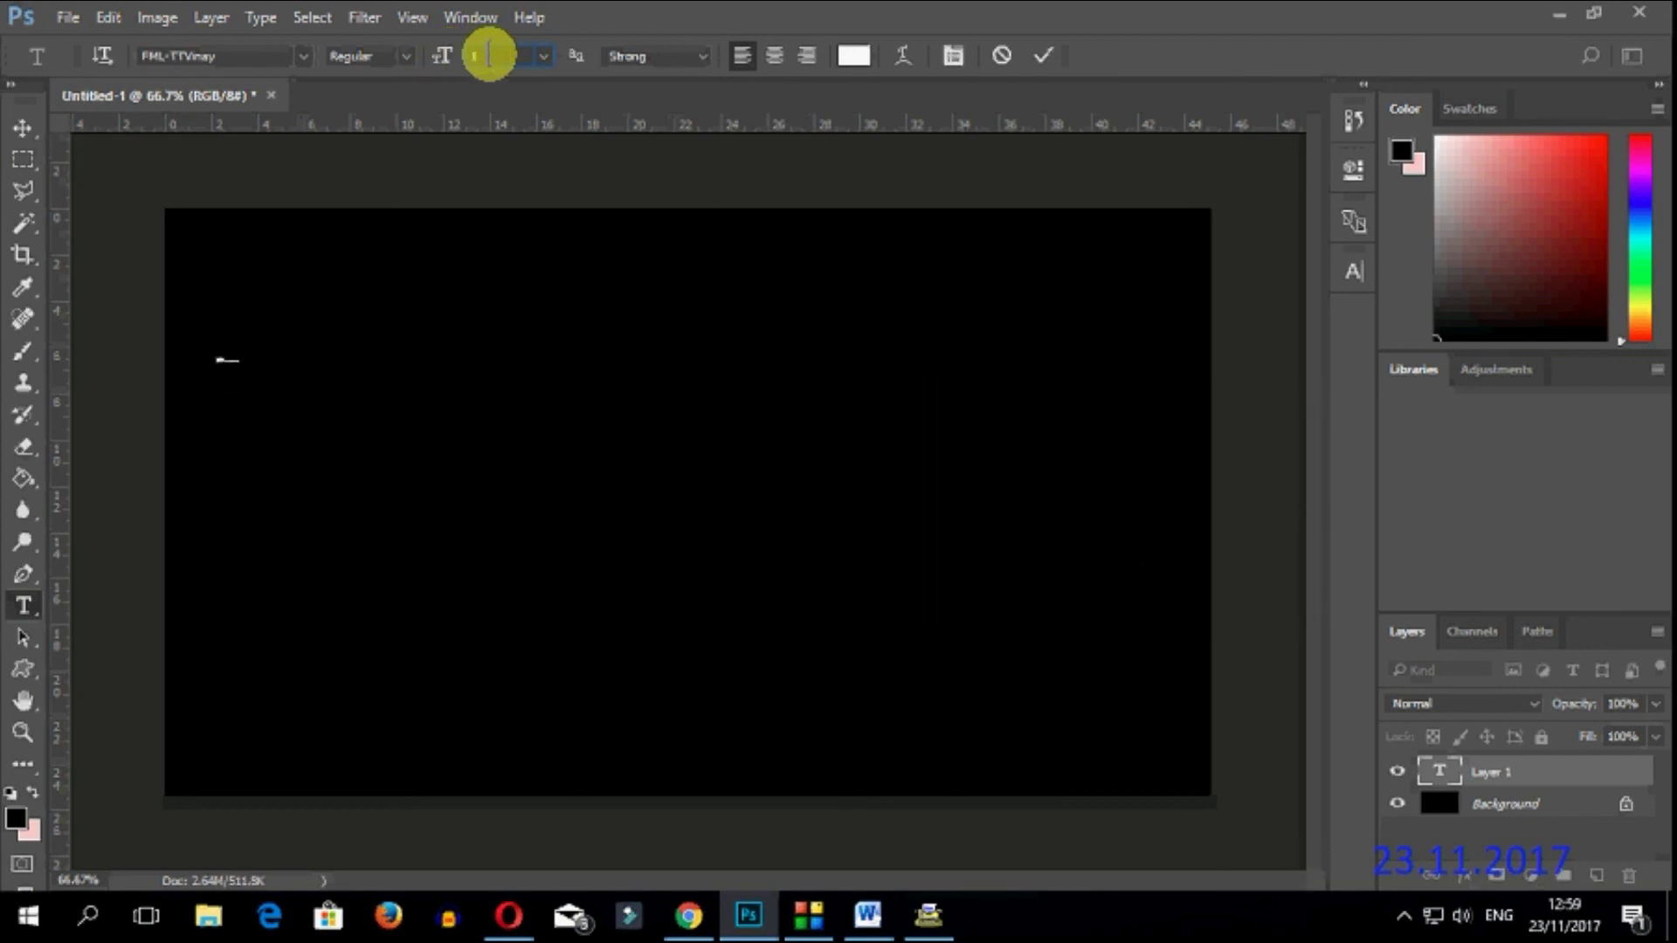
text(2)
key(Return)
text(0)
key(Return)
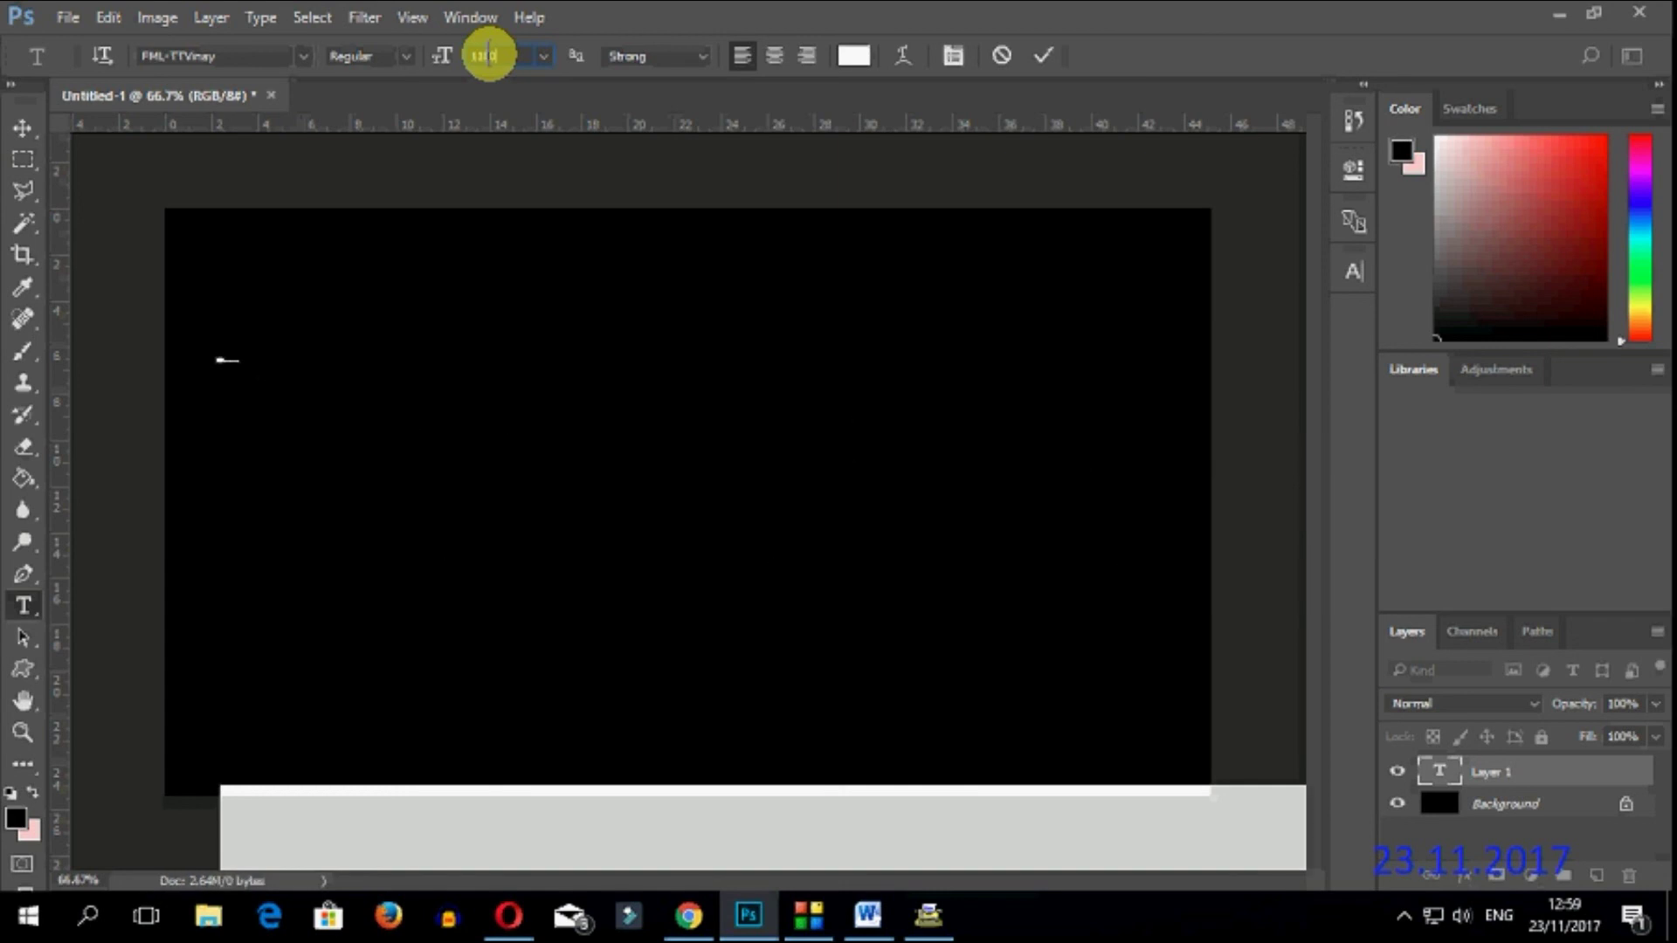
key(BackSpace)
key(Return)
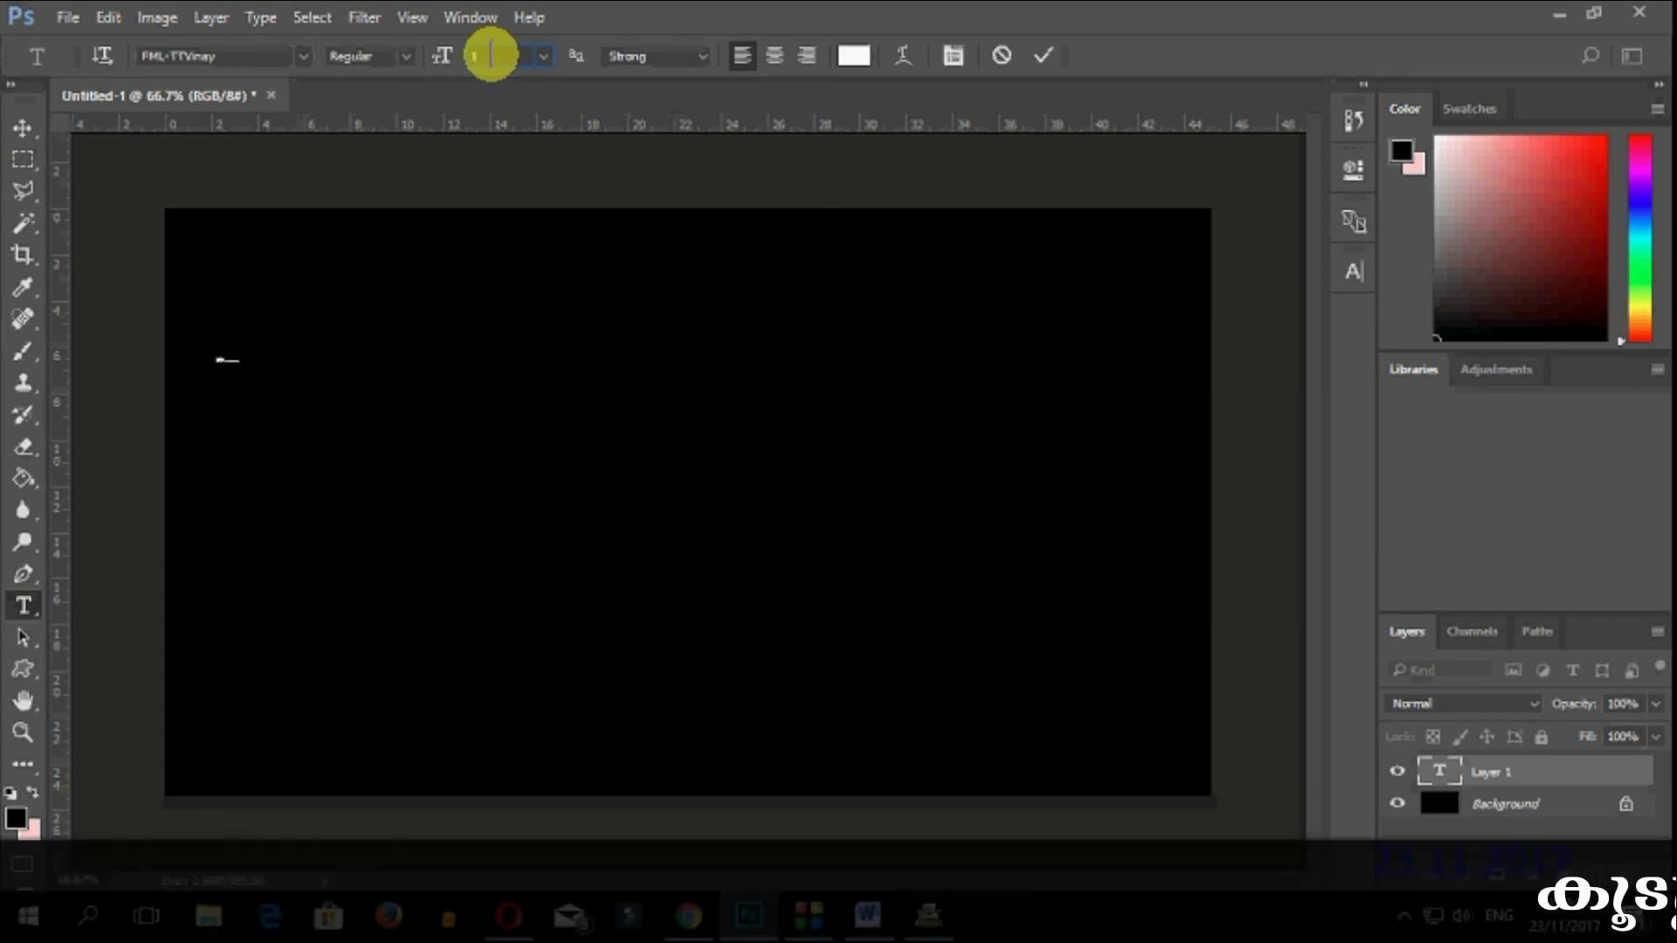
text(00)
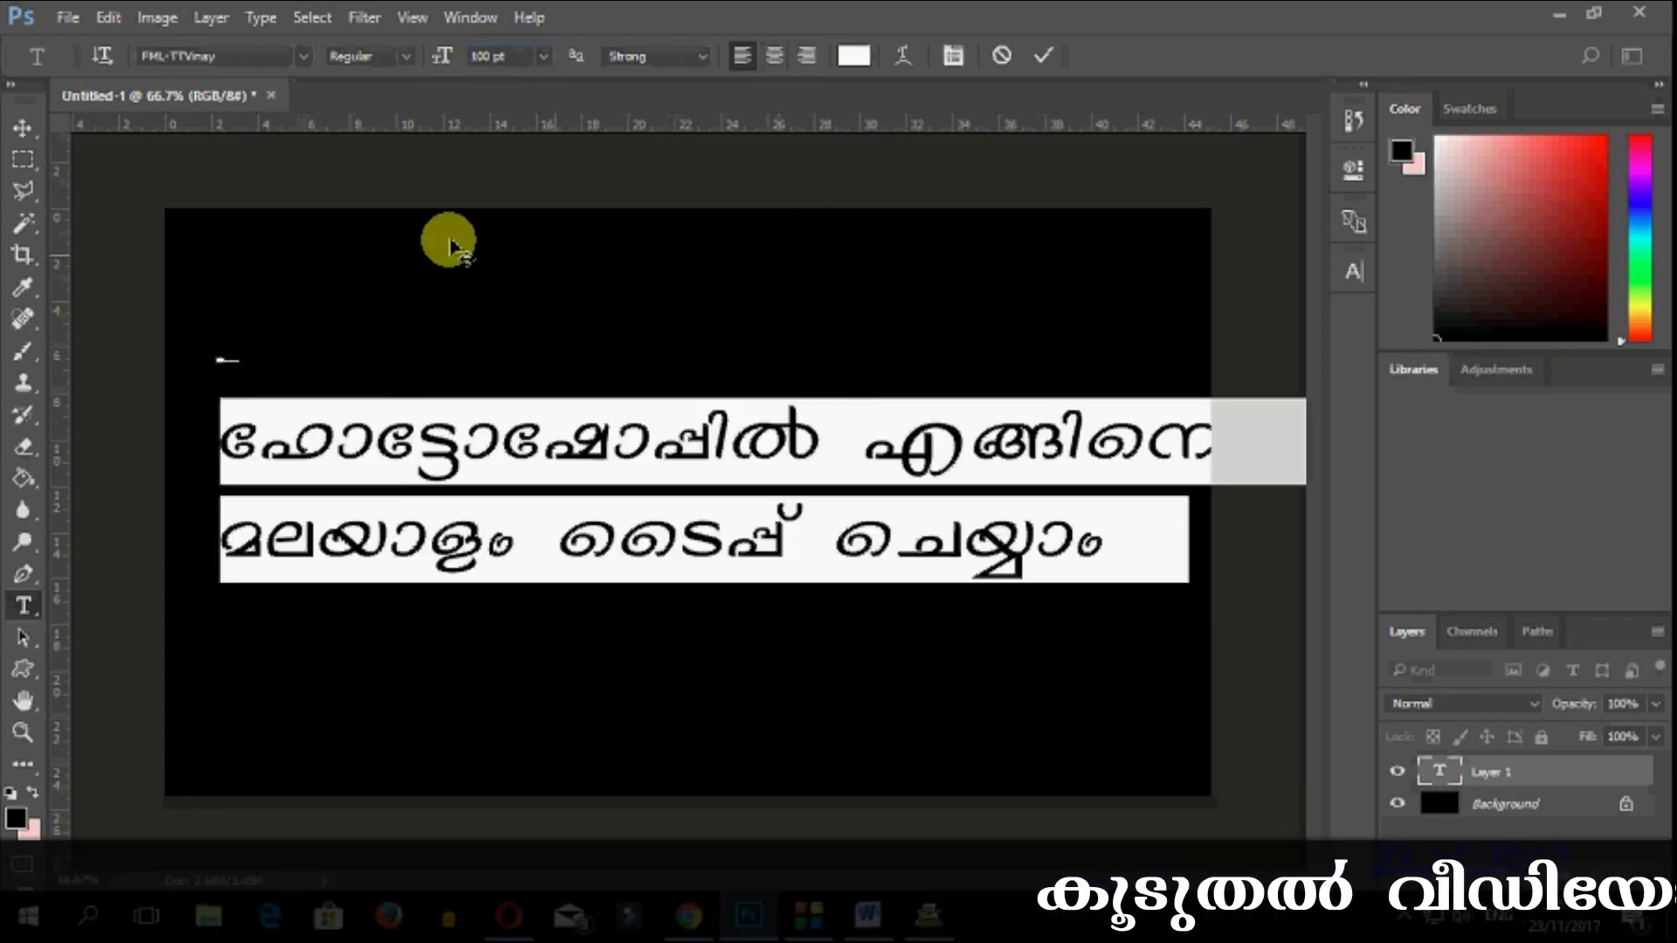
Commit the text edit and shift the text layer slightly left with the Move tool.
click(1474, 809)
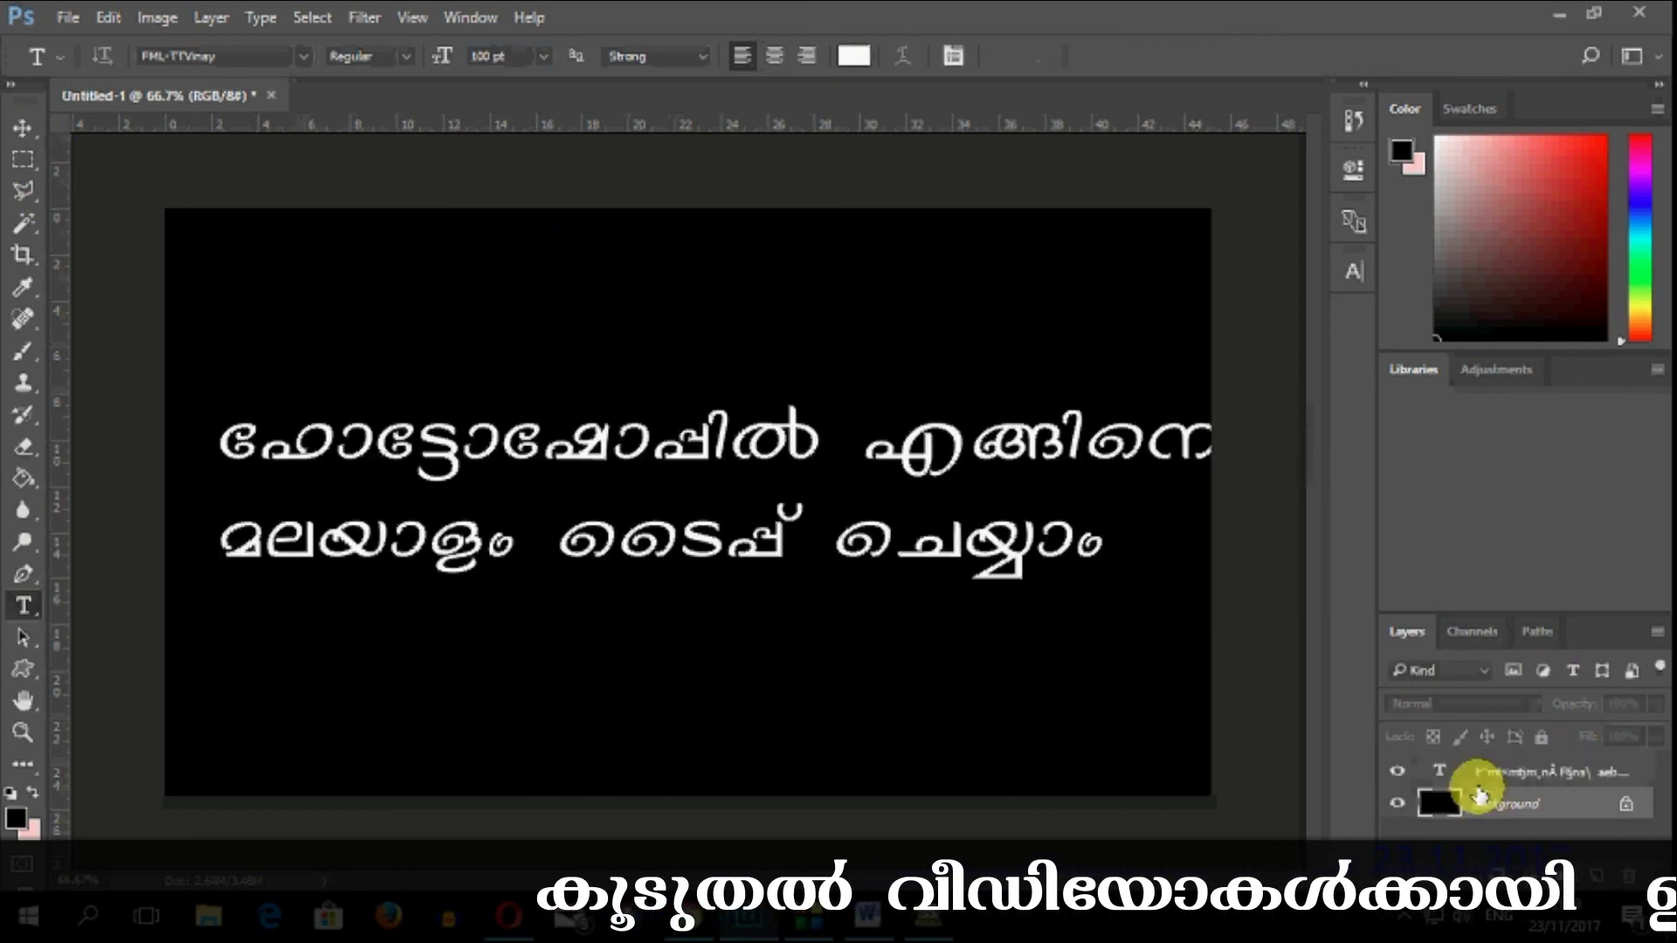
click(23, 130)
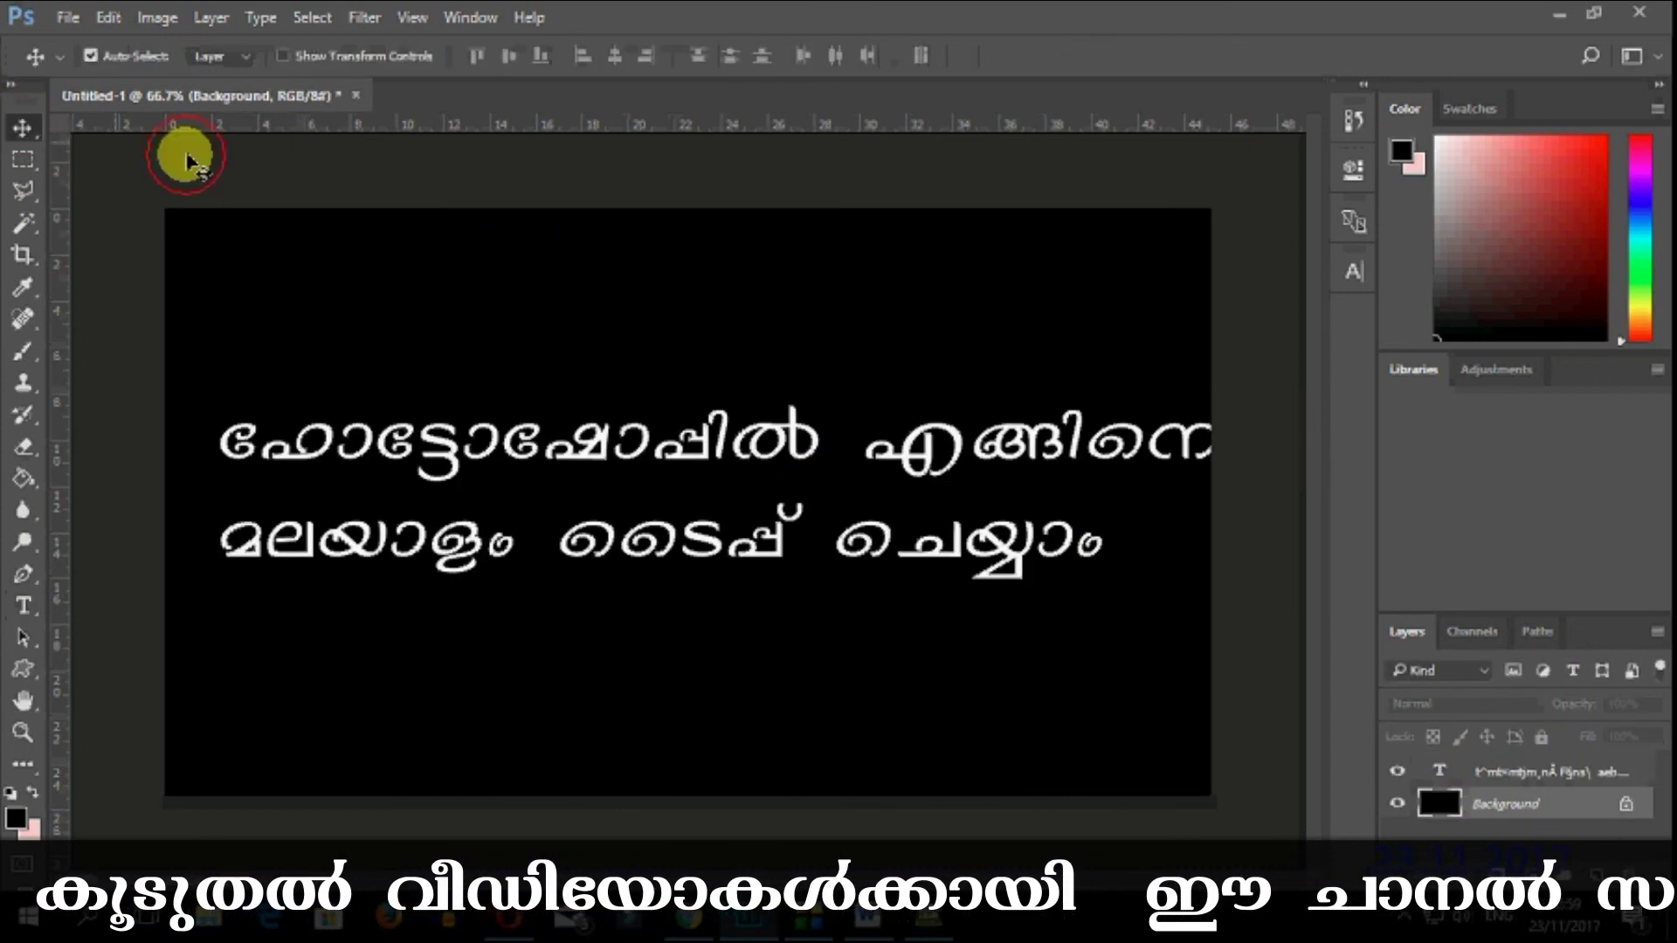
drag(712, 452, 679, 453)
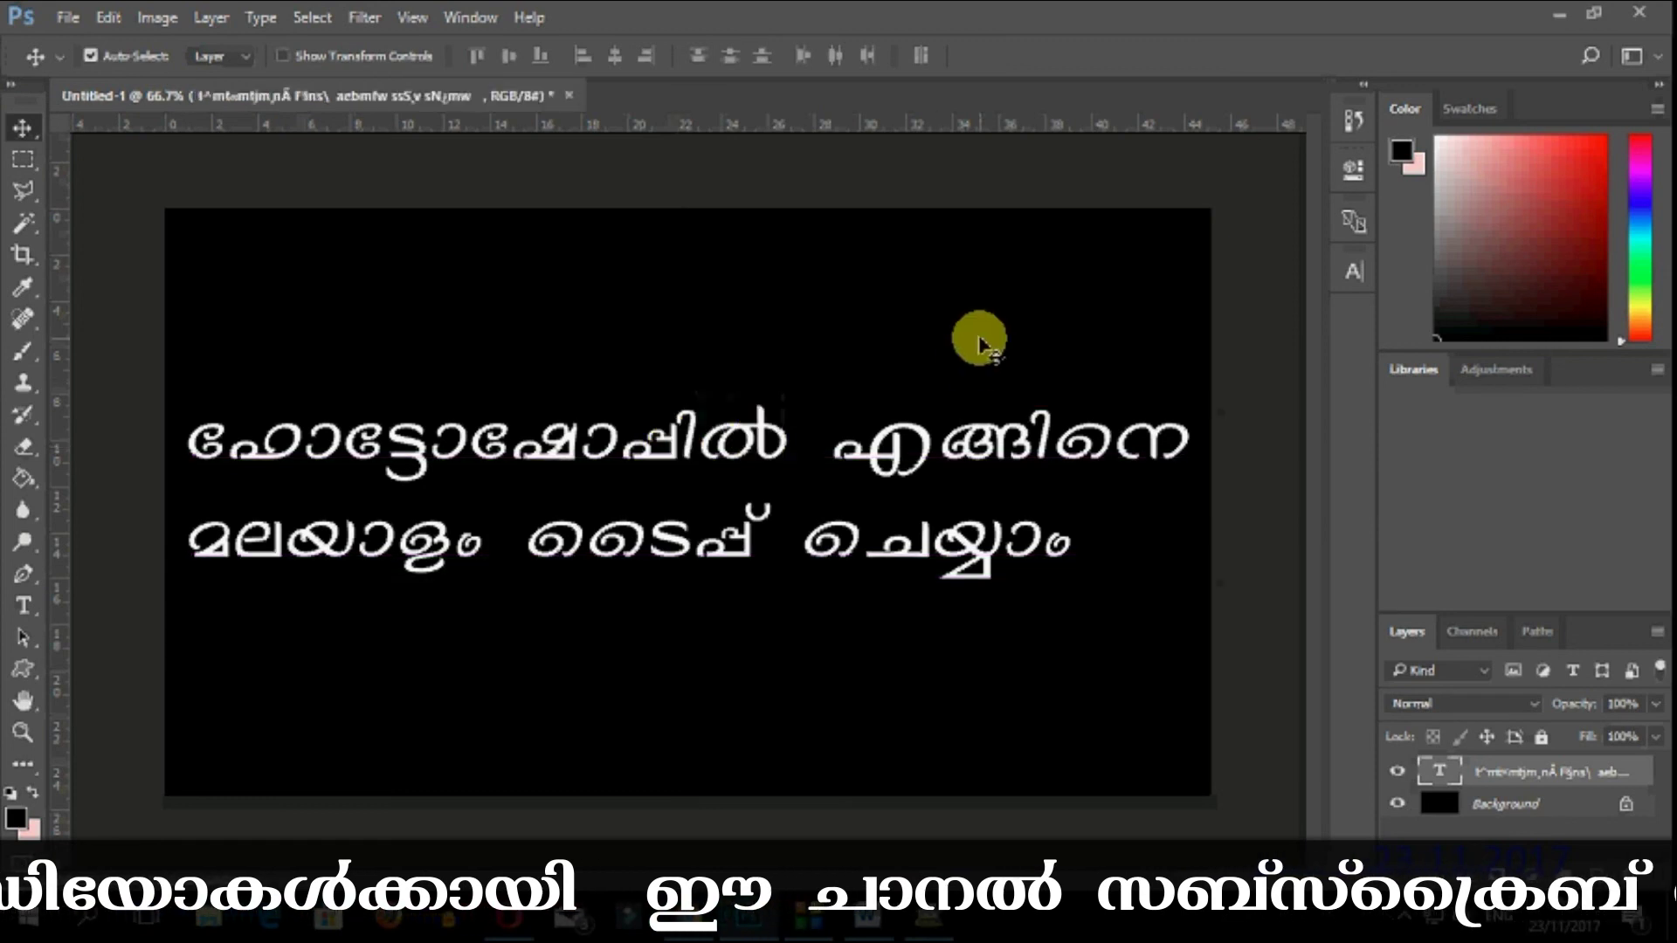